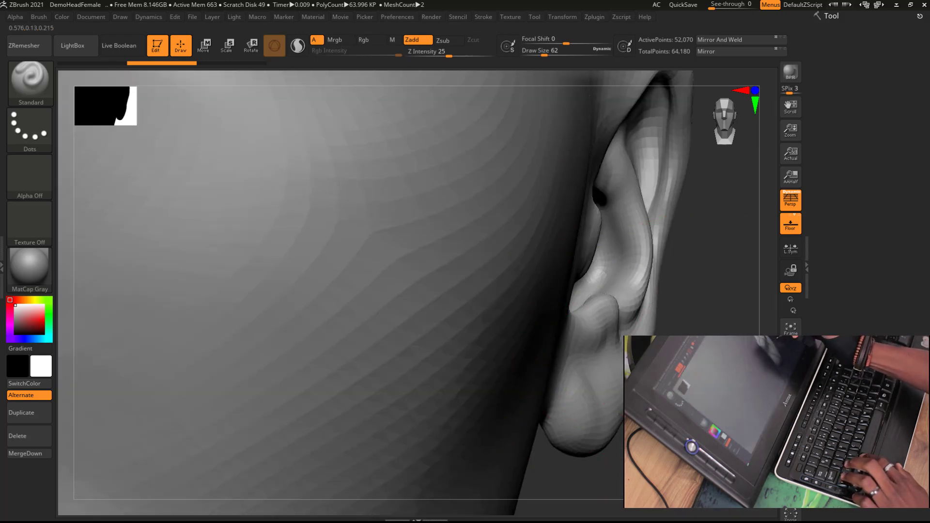
Smooth the forehead of the female demo head with the Smooth brush.
drag(596, 291, 607, 239)
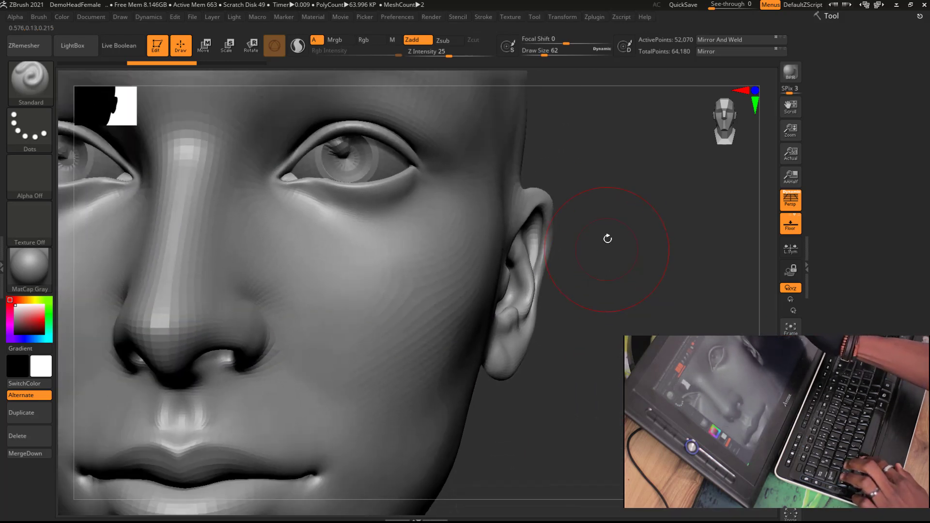
mouse_move(609, 194)
alt+mouse_down()
mouse_move(626, 368)
mouse_move(659, 500)
alt+mouse_up()
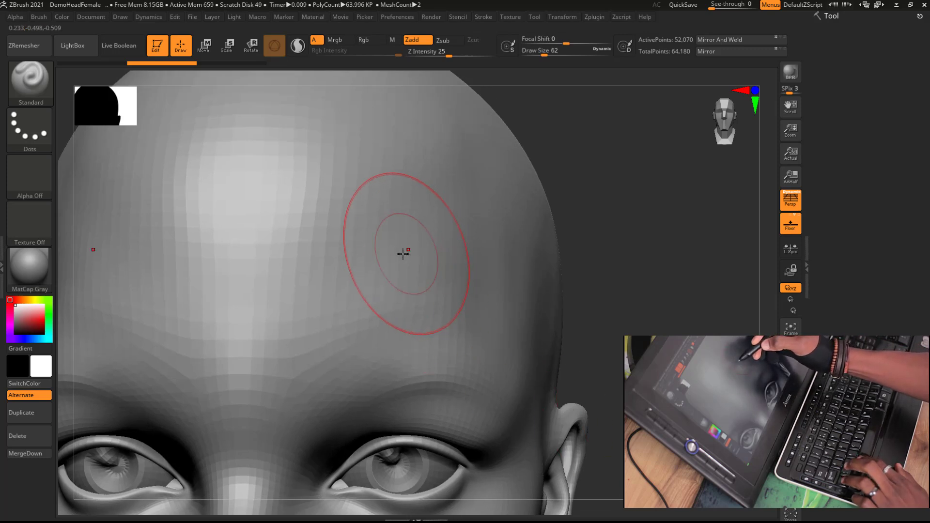
mouse_move(403, 254)
shift+mouse_down()
mouse_move(396, 229)
mouse_move(375, 249)
mouse_move(370, 224)
mouse_move(344, 234)
shift+mouse_up()
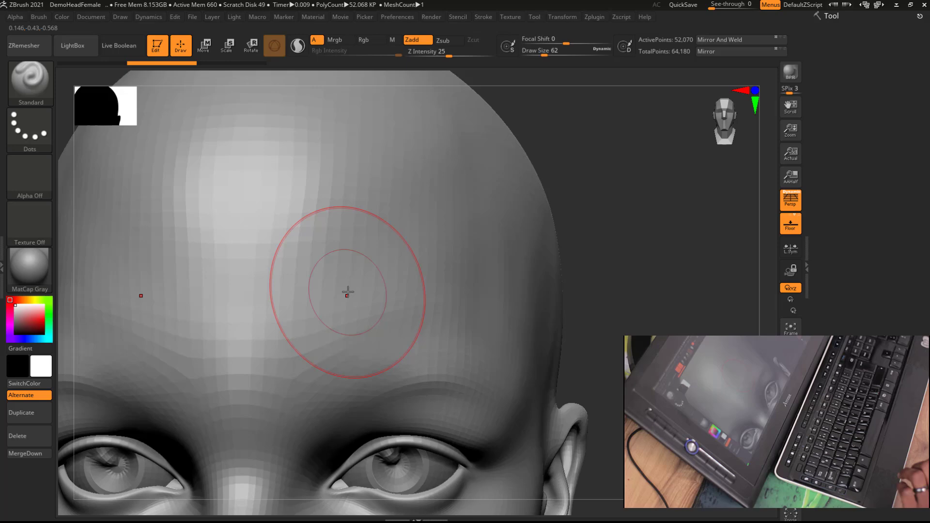
shift+drag(378, 241, 382, 240)
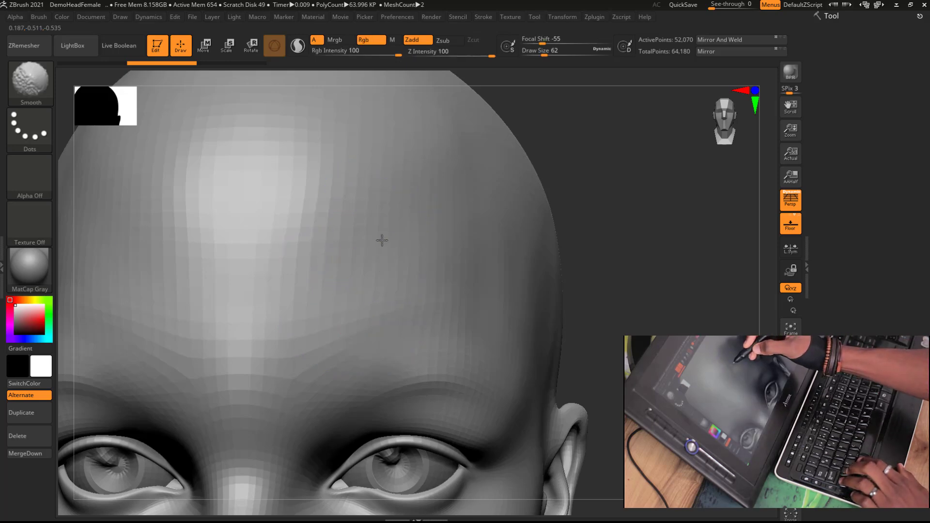
mouse_move(623, 222)
ctrl+shift+mouse_down()
mouse_move(415, 212)
mouse_move(479, 324)
ctrl+shift+mouse_up()
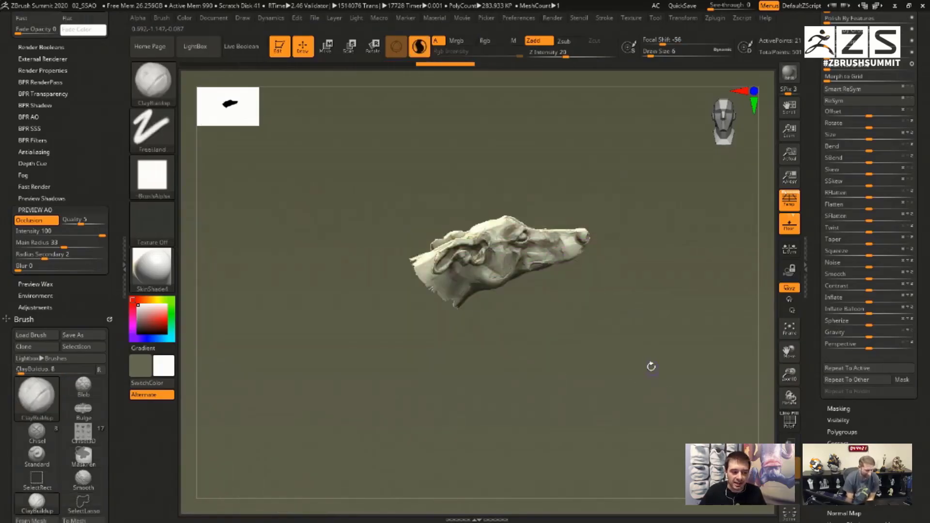
Sculpt ClayBuildup strokes on the back of the dog head between the ears and toggle the polyframe display.
mouse_move(651, 366)
mouse_down()
mouse_move(642, 376)
mouse_move(618, 332)
mouse_move(660, 465)
mouse_move(614, 402)
mouse_move(601, 301)
mouse_up()
mouse_move(426, 220)
mouse_down()
mouse_move(419, 242)
mouse_move(446, 230)
mouse_up()
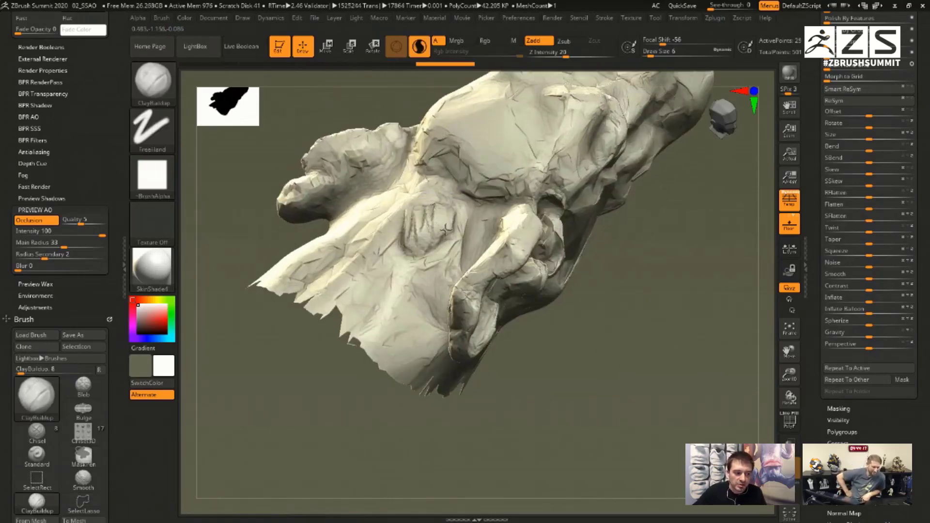
click(789, 421)
mouse_move(609, 371)
mouse_down()
mouse_move(619, 365)
mouse_move(599, 309)
mouse_up()
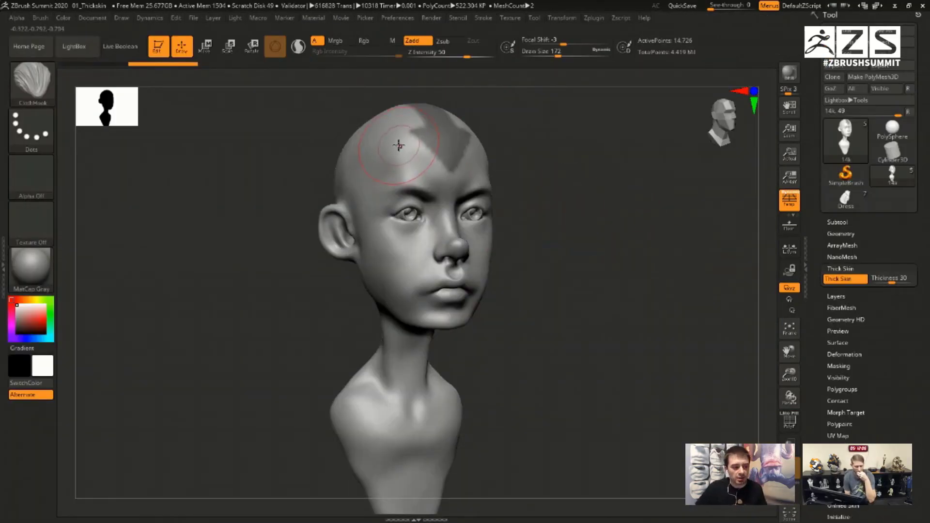
Pull skin wrinkles into the forehead, cheek and jaw of the bust with the ClothHook brush.
mouse_move(398, 146)
mouse_down()
mouse_move(370, 151)
mouse_move(407, 179)
mouse_up()
drag(408, 275, 411, 250)
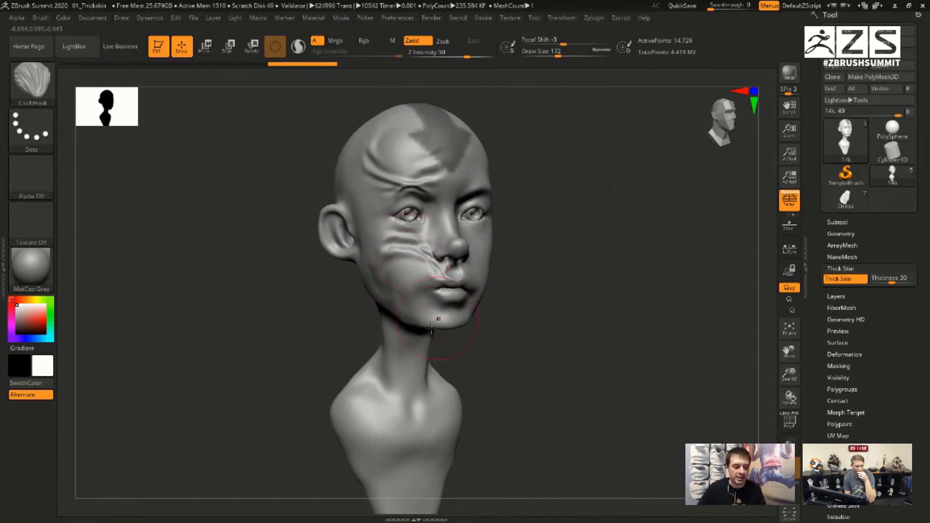
mouse_move(388, 374)
mouse_down()
mouse_move(381, 386)
mouse_move(391, 345)
mouse_up()
drag(394, 278, 386, 246)
Bunch up the cheek skin from the front of the bust with ClothHook, and undo the last change.
drag(605, 175, 550, 181)
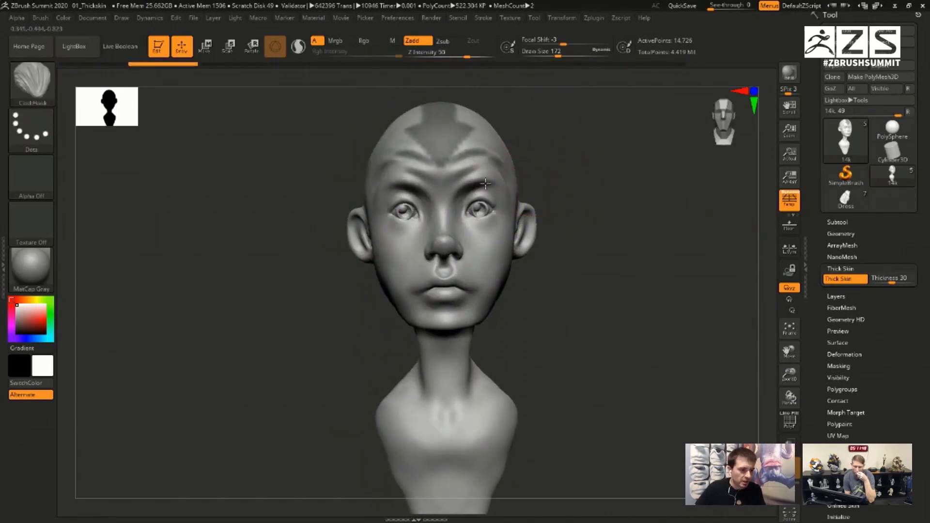
drag(486, 273, 473, 264)
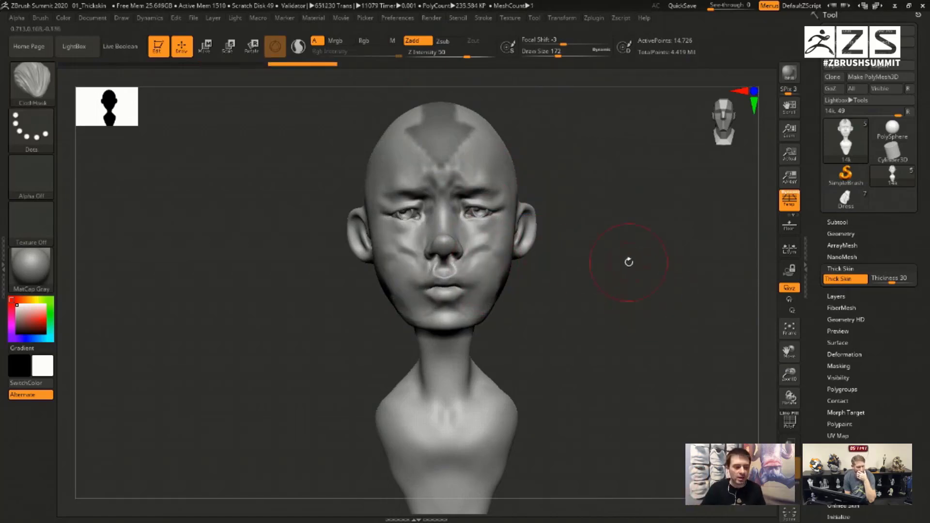
drag(633, 220, 647, 241)
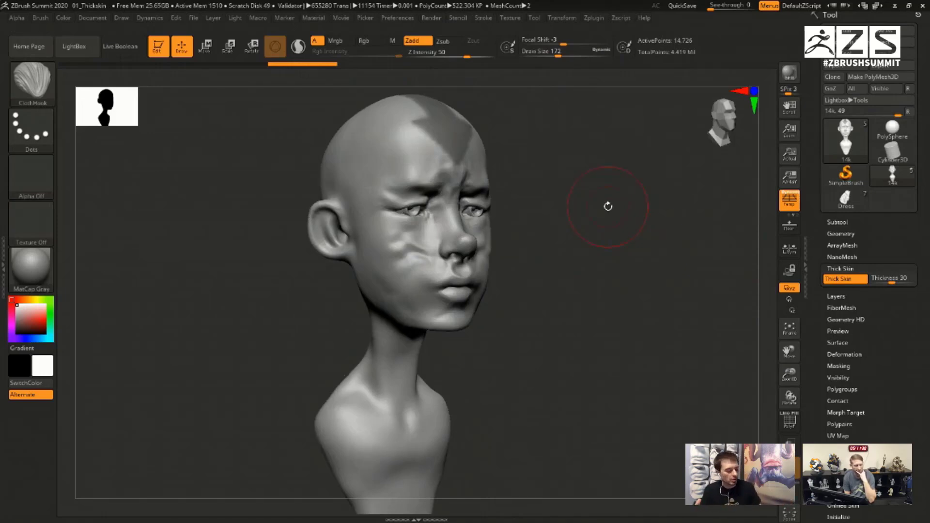
key(ctrl+z)
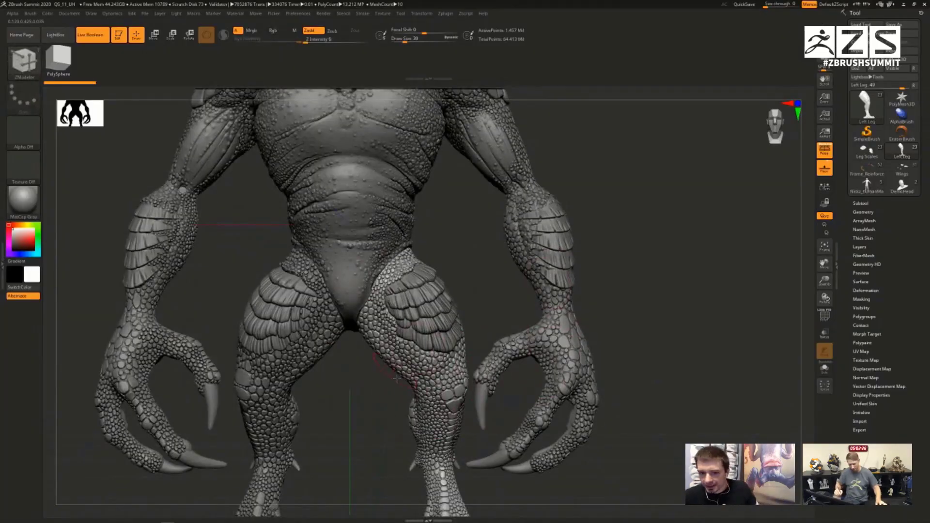
Set the brush draw size to 17 and open the Thick Skin settings for the creature's left leg.
mouse_move(397, 378)
alt+right_down()
mouse_move(402, 328)
mouse_move(439, 341)
alt+right_up()
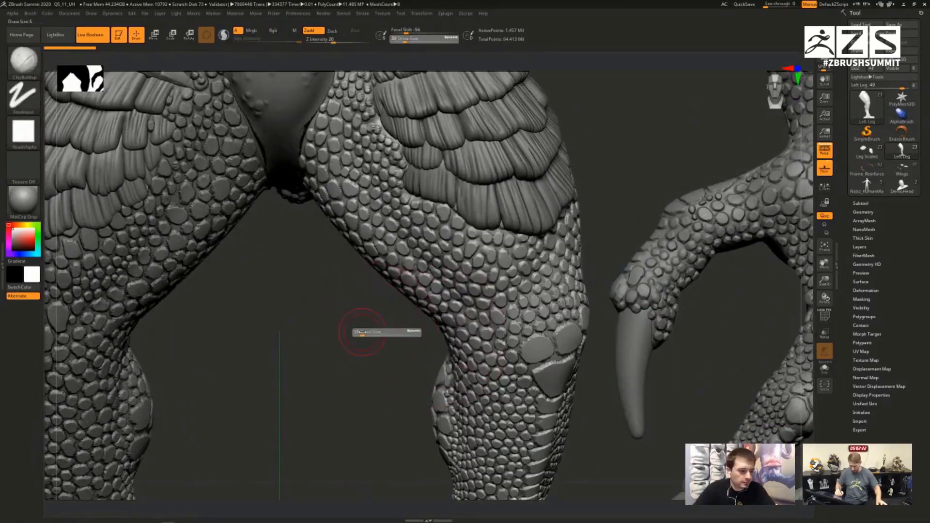
drag(361, 332, 363, 332)
alt+right_drag(386, 315, 351, 365)
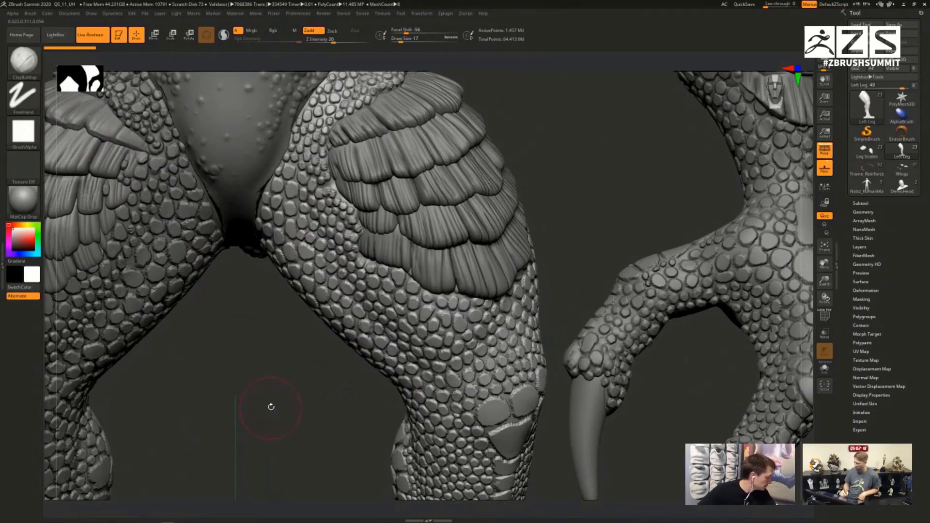
click(867, 238)
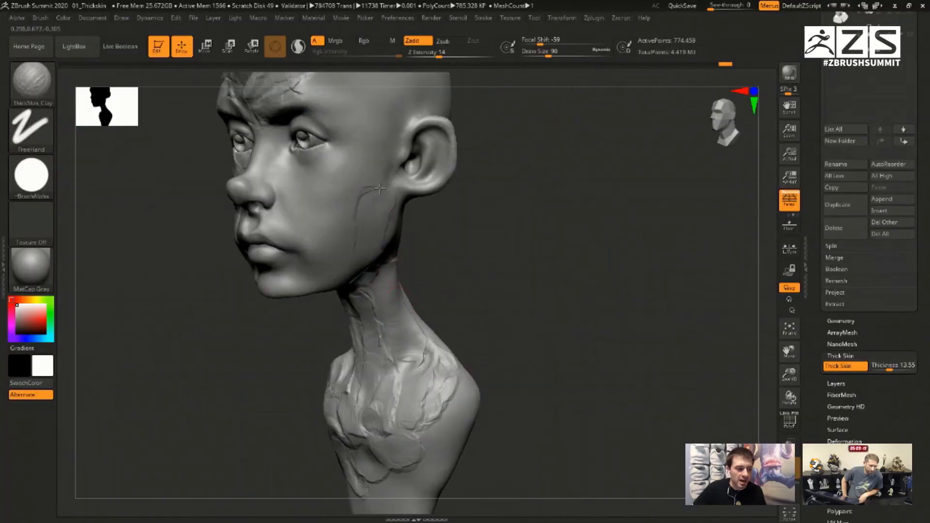
Build up ThickSkin_Clay strokes over the bust's jaw, cheek and forehead at draw size 90.
mouse_move(379, 188)
mouse_down()
mouse_move(324, 271)
mouse_move(296, 208)
mouse_move(286, 155)
mouse_move(347, 149)
mouse_up()
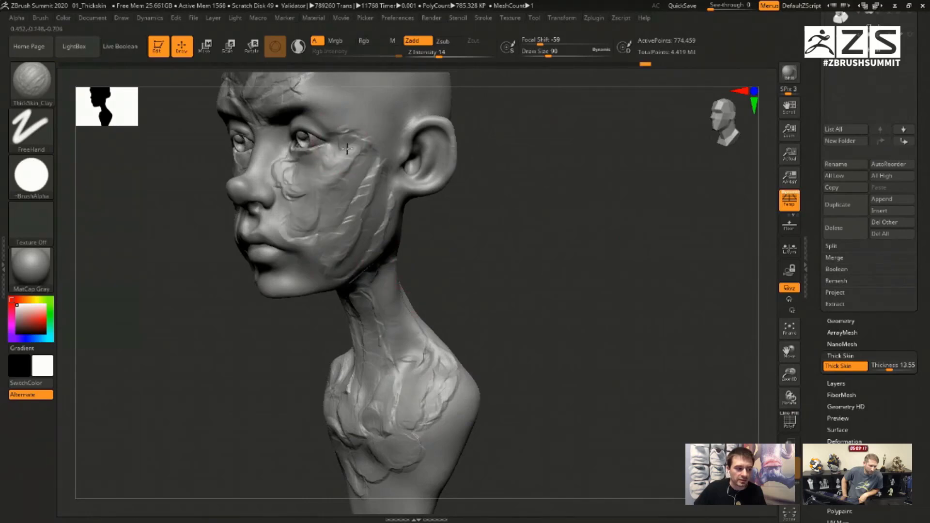
alt+drag(506, 189, 450, 241)
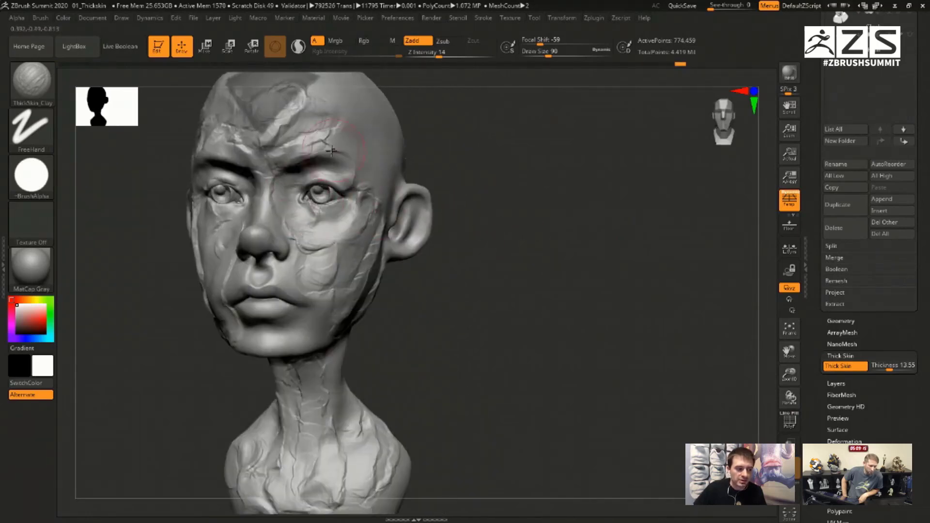
mouse_move(332, 151)
mouse_down()
mouse_move(269, 193)
mouse_move(276, 261)
mouse_move(300, 295)
mouse_up()
mouse_move(435, 247)
mouse_down()
mouse_move(530, 238)
mouse_move(310, 232)
mouse_up()
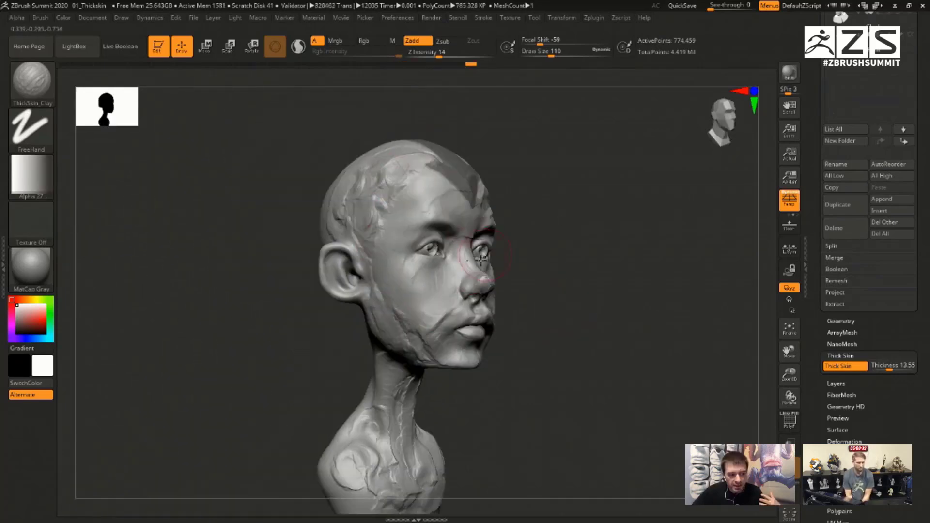
Lay broad ThickSkin_Clay strokes with Alpha 27 at draw size 110 across the nose, cheek, brow and temple.
drag(481, 257, 479, 302)
drag(660, 326, 521, 309)
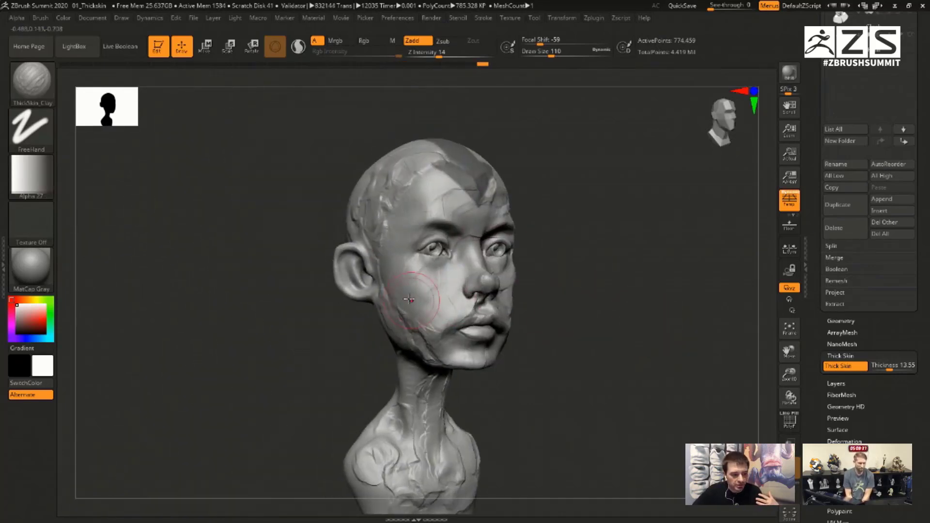
mouse_move(409, 299)
mouse_down()
mouse_move(477, 365)
mouse_move(436, 342)
mouse_move(455, 304)
mouse_up()
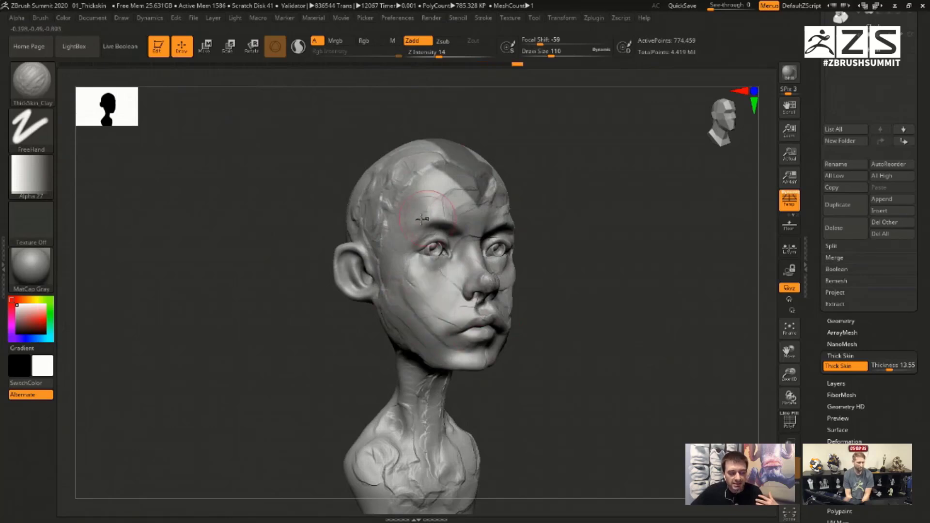
drag(422, 219, 466, 259)
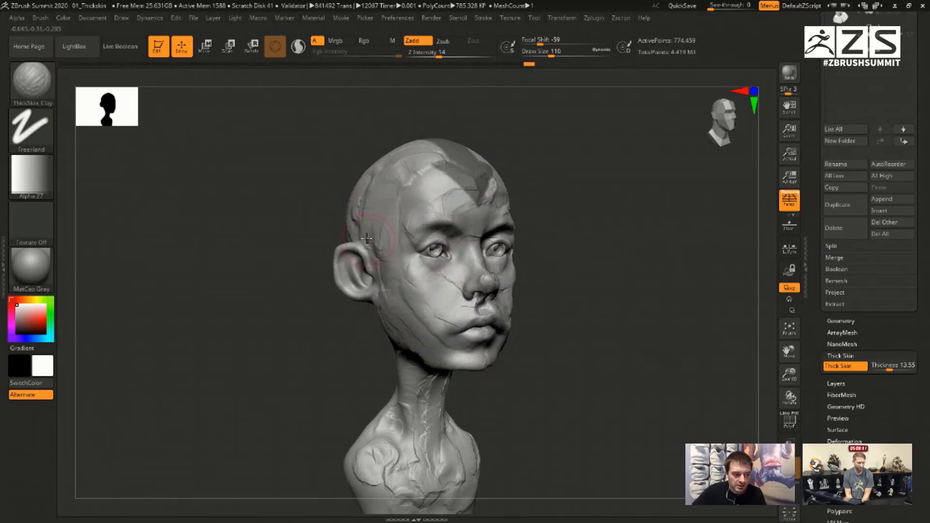
drag(390, 198, 436, 213)
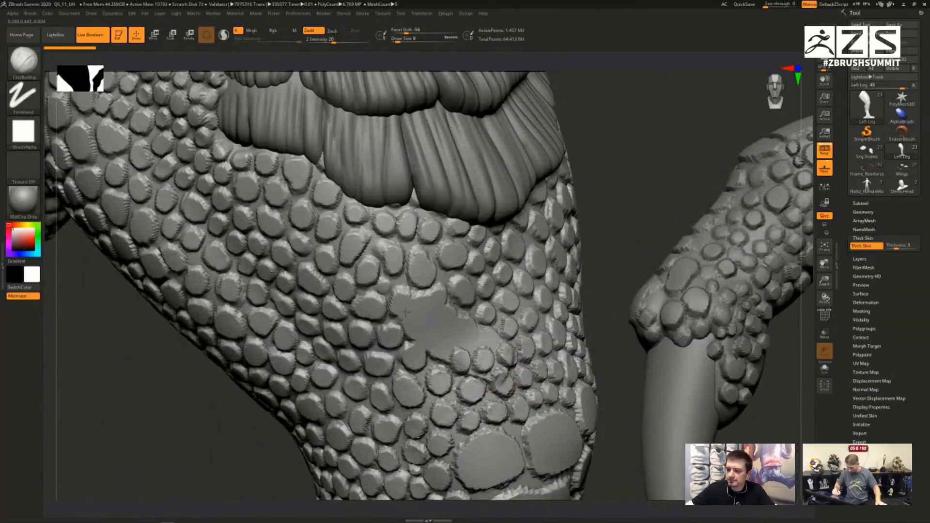
Fill flat patches between the scales of the left thigh using ClayBuildup at draw size 8 with Thick Skin thickness 3.
mouse_move(406, 313)
mouse_down()
mouse_move(436, 271)
mouse_move(381, 276)
mouse_up()
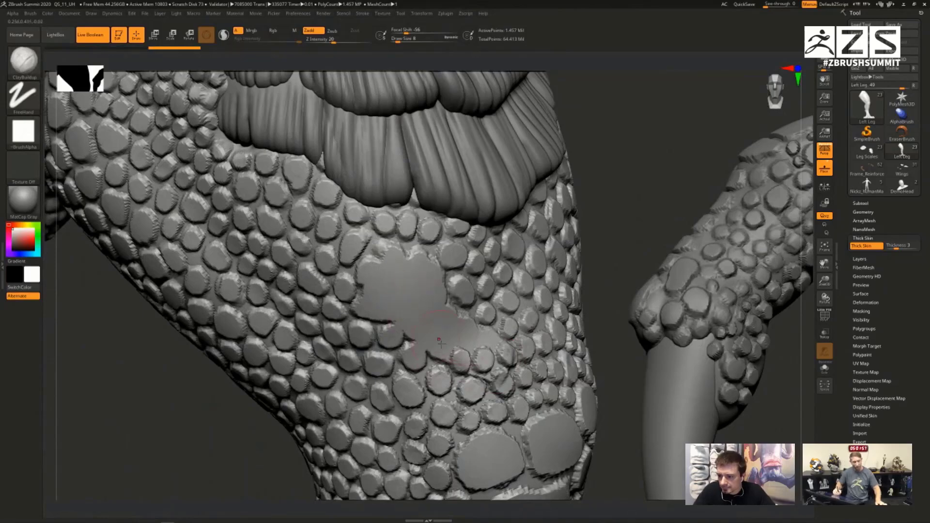
mouse_move(307, 276)
mouse_down()
mouse_move(349, 225)
mouse_move(279, 194)
mouse_up()
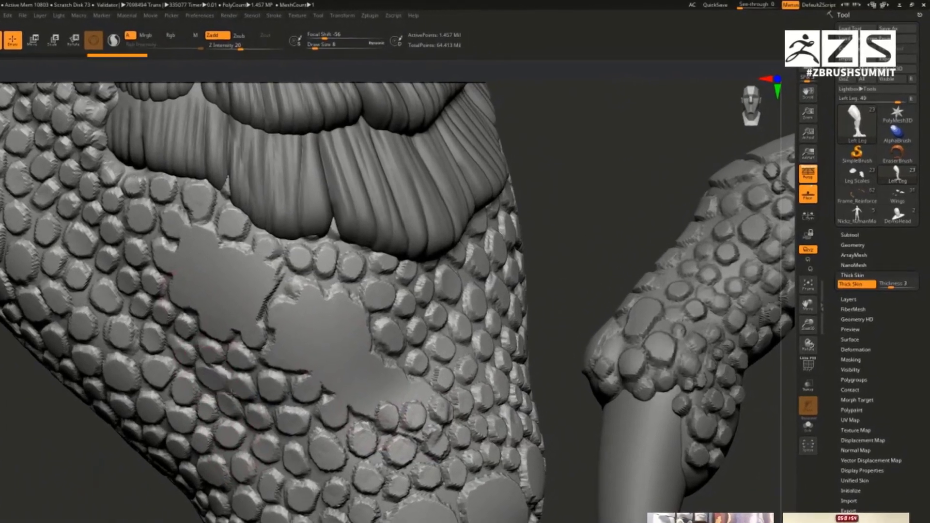
drag(233, 393, 164, 324)
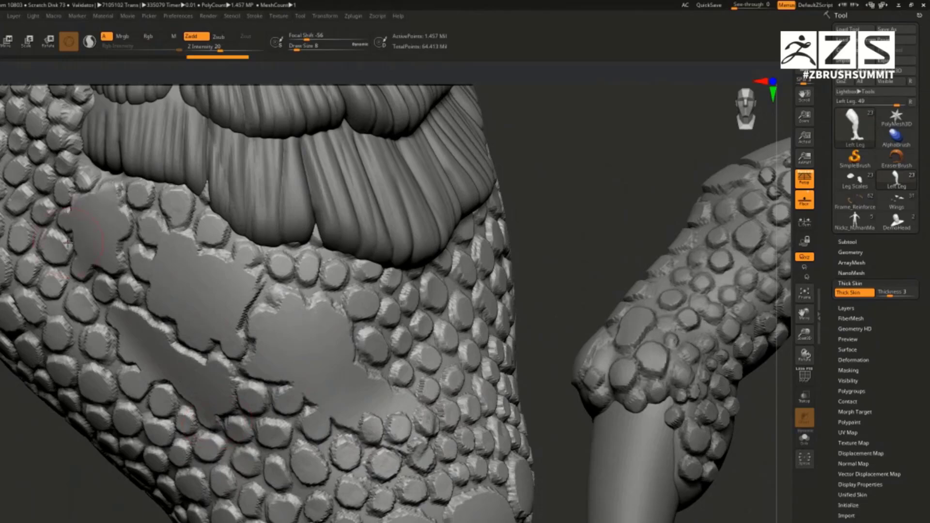
mouse_move(326, 403)
ctrl+right_down()
mouse_move(276, 363)
mouse_move(260, 385)
ctrl+right_up()
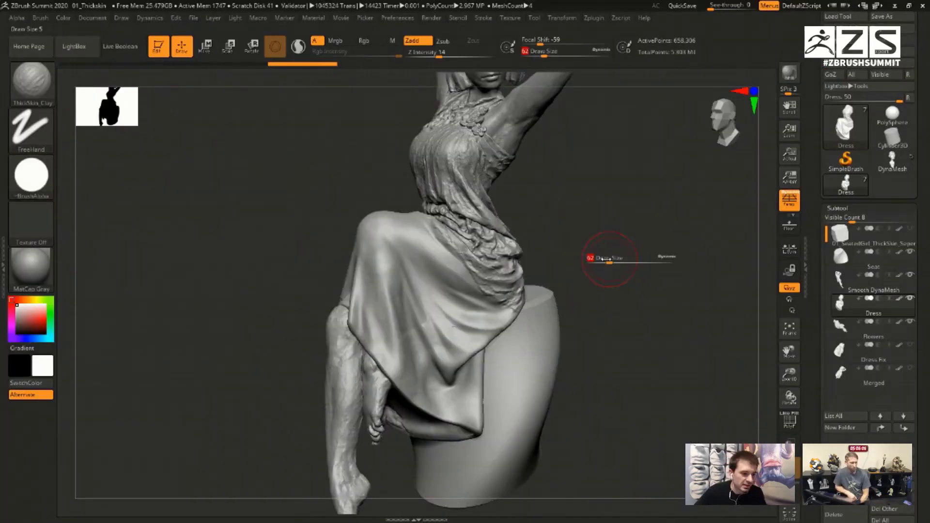
Set the draw size to 33 and sculpt diagonal fabric folds across the seated figure's dress with ThickSkin_Clay, reducing the brush size between strokes.
key(s)
drag(515, 300, 503, 301)
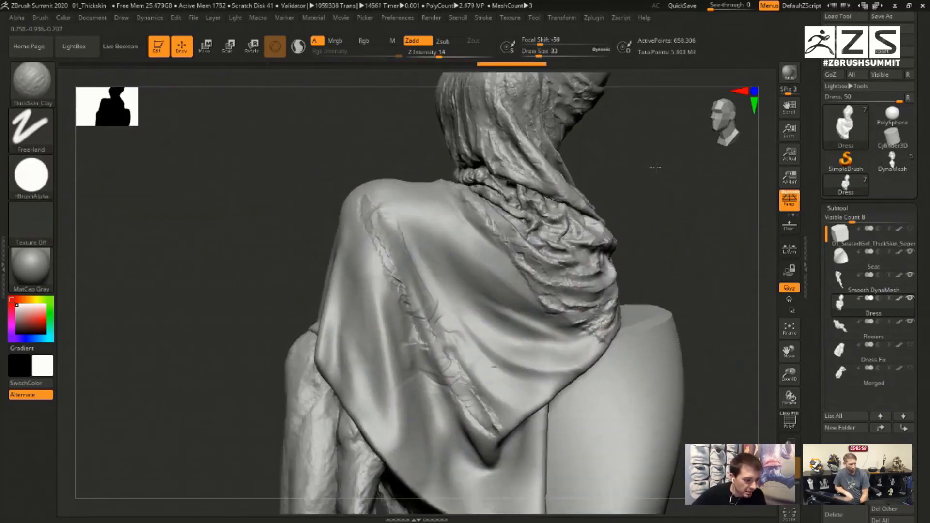
mouse_move(655, 167)
mouse_down()
mouse_move(494, 349)
mouse_move(712, 295)
mouse_move(697, 296)
mouse_up()
mouse_move(389, 305)
mouse_down()
mouse_move(456, 418)
mouse_move(405, 327)
mouse_move(477, 416)
mouse_up()
key(bracketleft)
drag(368, 262, 499, 421)
mouse_move(385, 242)
mouse_down()
mouse_move(432, 293)
mouse_move(353, 232)
mouse_move(334, 339)
mouse_move(298, 388)
mouse_move(328, 394)
mouse_move(333, 438)
mouse_up()
Reduce the draw size to 13 and sculpt finer wrinkles down the front drape and hem of the dress, readjusting the brush size.
alt+right_drag(332, 439, 333, 388)
key(bracketleft)
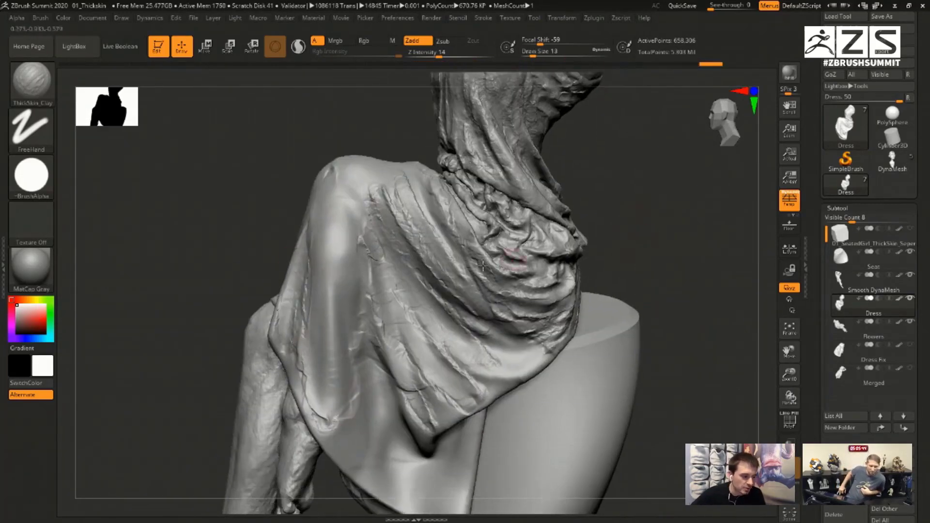
mouse_move(335, 412)
mouse_down()
mouse_move(342, 205)
mouse_move(432, 492)
mouse_up()
mouse_move(432, 492)
right_down()
mouse_move(492, 166)
mouse_move(436, 436)
right_up()
drag(256, 264, 352, 345)
key(s)
drag(397, 396, 402, 396)
mouse_move(402, 395)
mouse_down()
mouse_move(266, 245)
mouse_move(402, 385)
mouse_up()
drag(537, 172, 576, 174)
mouse_move(252, 320)
mouse_down()
mouse_move(230, 232)
mouse_move(357, 431)
mouse_move(412, 436)
mouse_move(291, 300)
mouse_move(466, 302)
mouse_move(249, 208)
mouse_move(312, 351)
mouse_move(302, 275)
mouse_up()
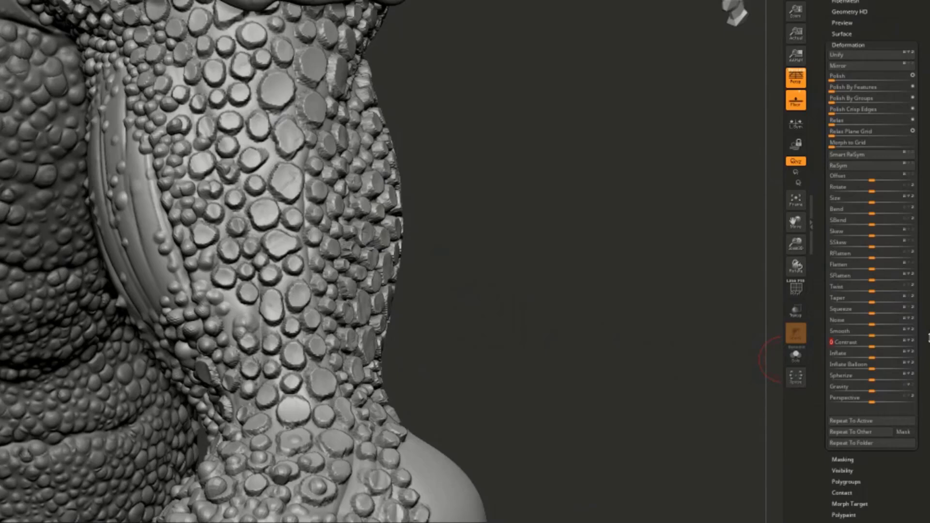
Repeat the deformation on the active subtool and sharpen the upper arm's scales with ContrastTarget brush strokes.
click(866, 423)
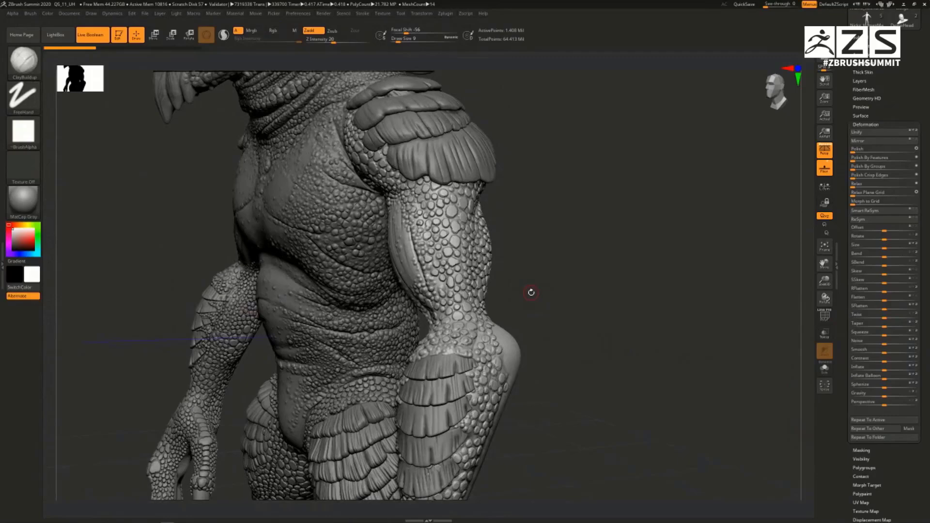
key(b)
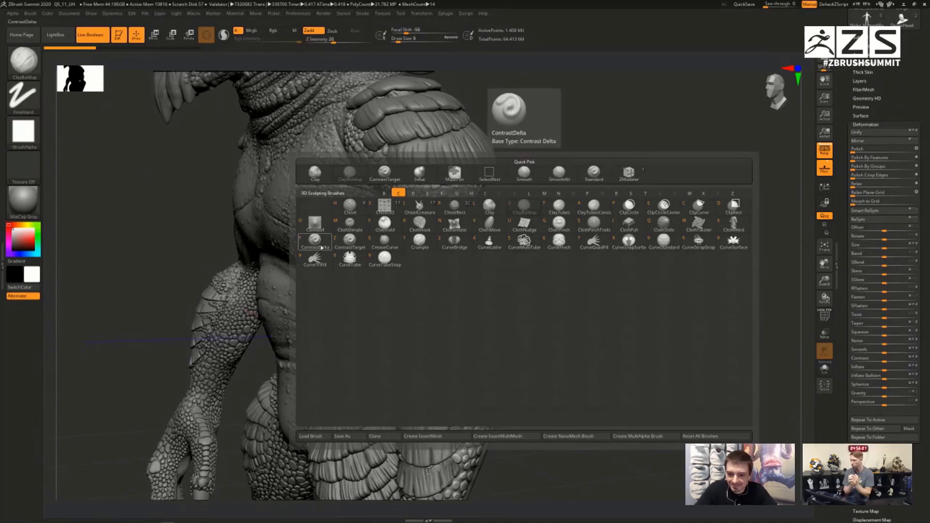
click(322, 248)
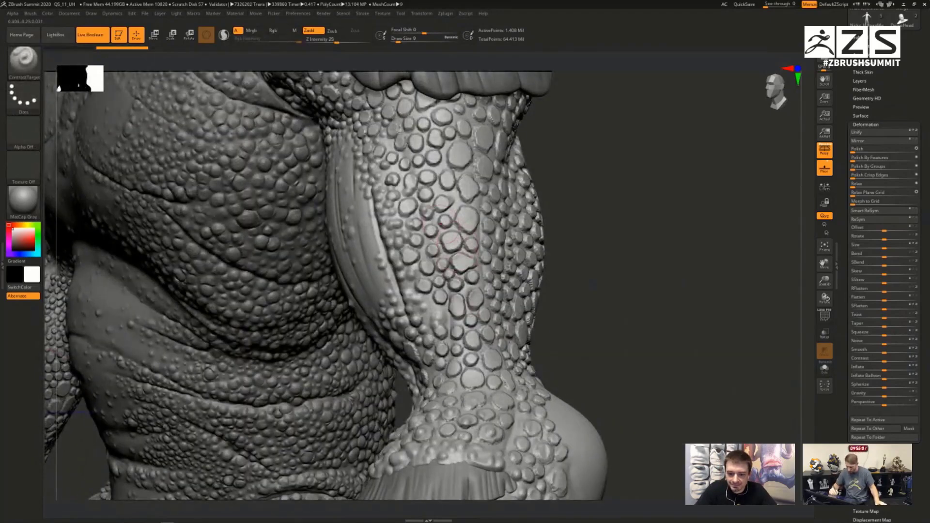
mouse_move(419, 174)
mouse_down()
mouse_move(457, 296)
mouse_move(469, 375)
mouse_up()
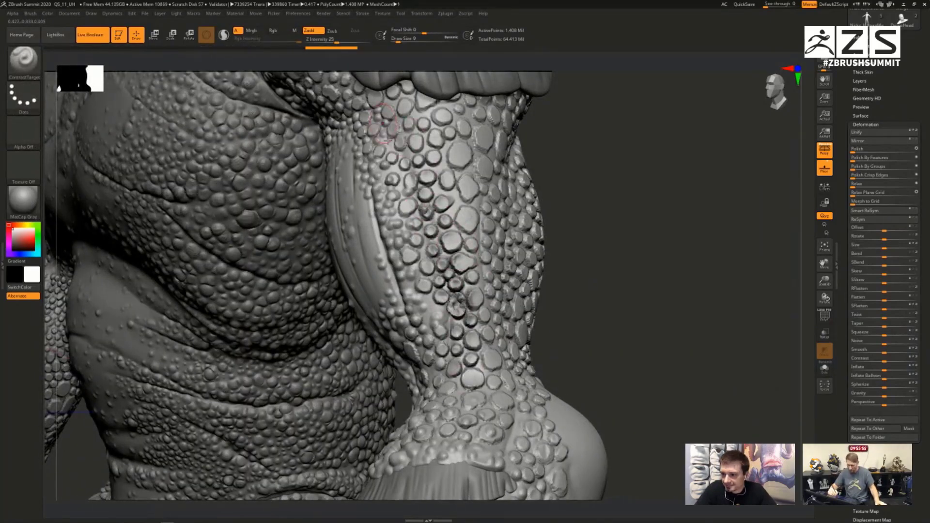
drag(384, 123, 465, 368)
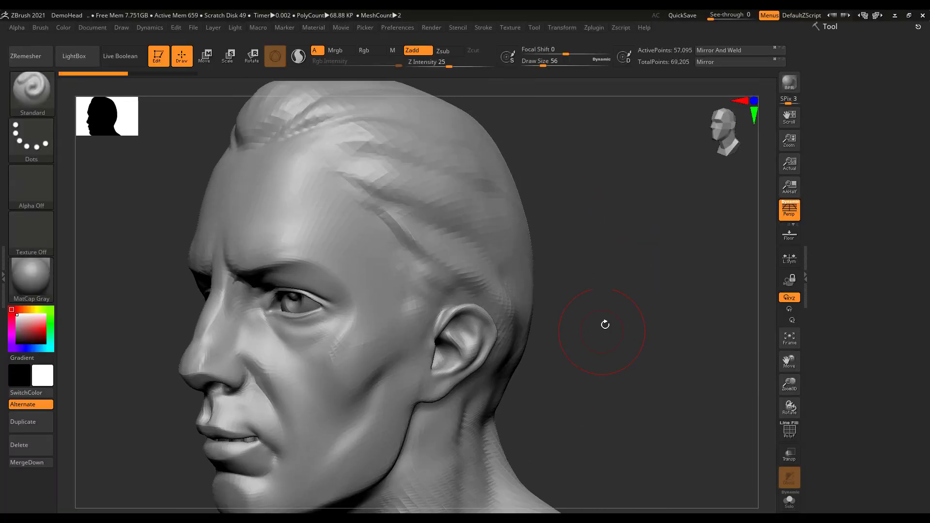
Smooth the forehead of the male head at draw size 56, working on it from the front and at an angle.
drag(604, 322, 418, 279)
drag(204, 245, 436, 274)
mouse_move(601, 257)
mouse_down()
mouse_move(595, 237)
mouse_move(612, 264)
mouse_move(624, 452)
mouse_up()
key(shift)
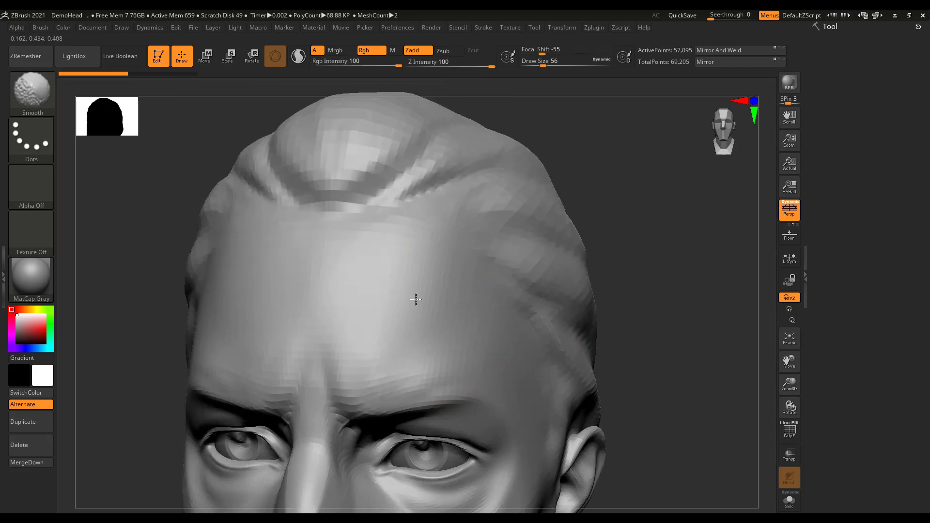
mouse_move(406, 277)
shift+mouse_down()
mouse_move(406, 302)
mouse_move(417, 289)
mouse_move(393, 309)
mouse_move(436, 293)
shift+mouse_up()
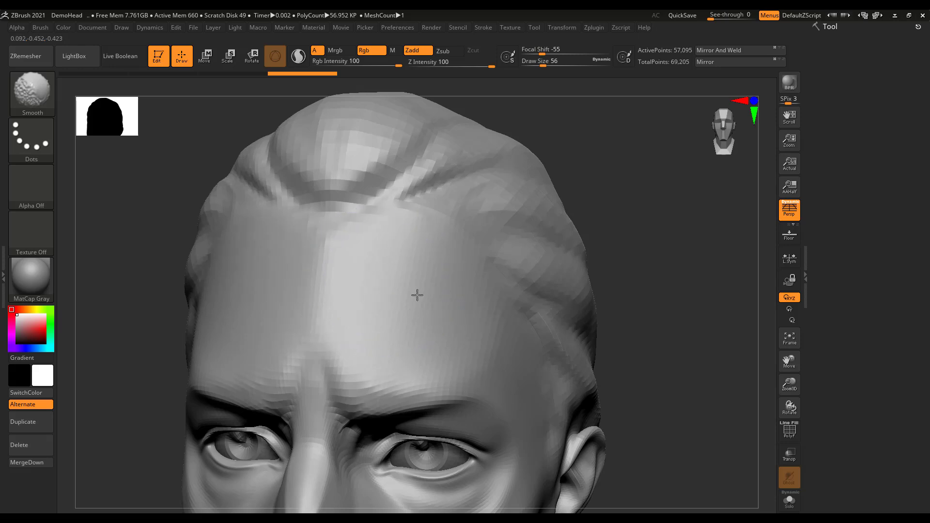
drag(693, 286, 494, 329)
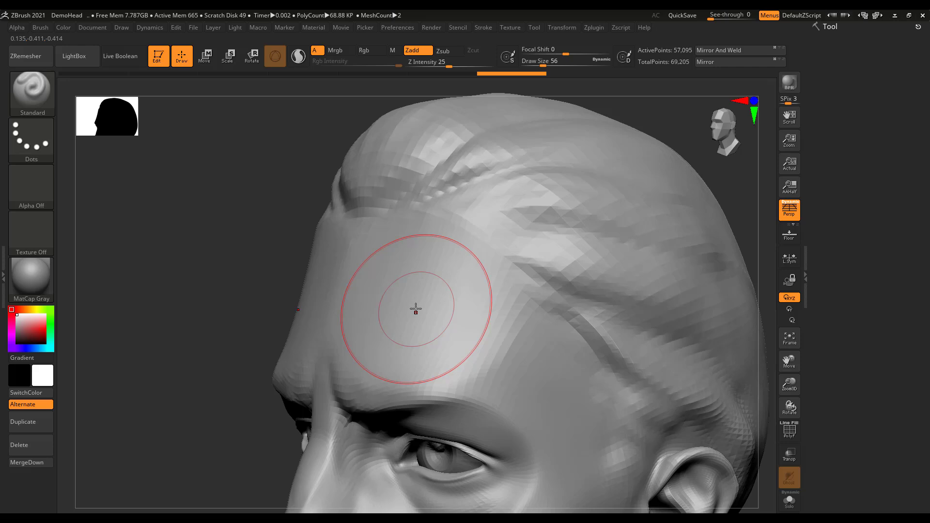
right_drag(416, 308, 431, 309)
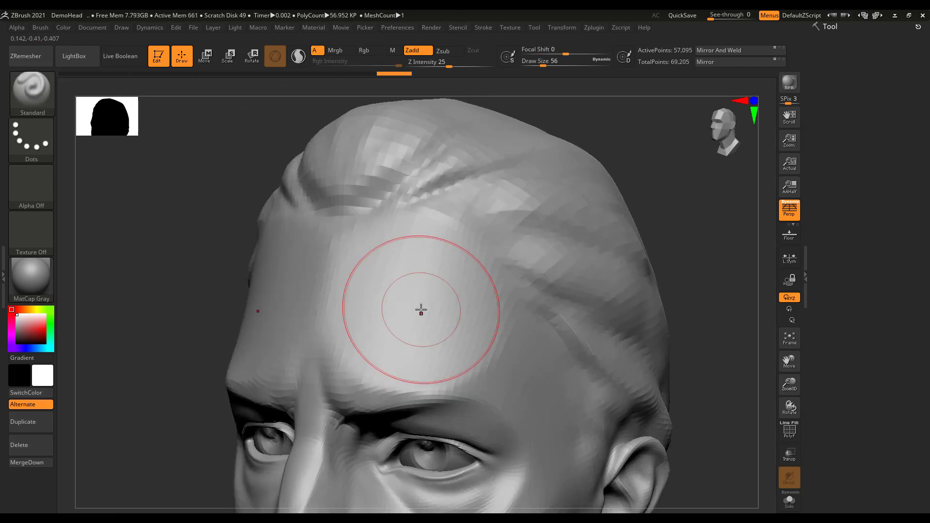
key(ctrl)
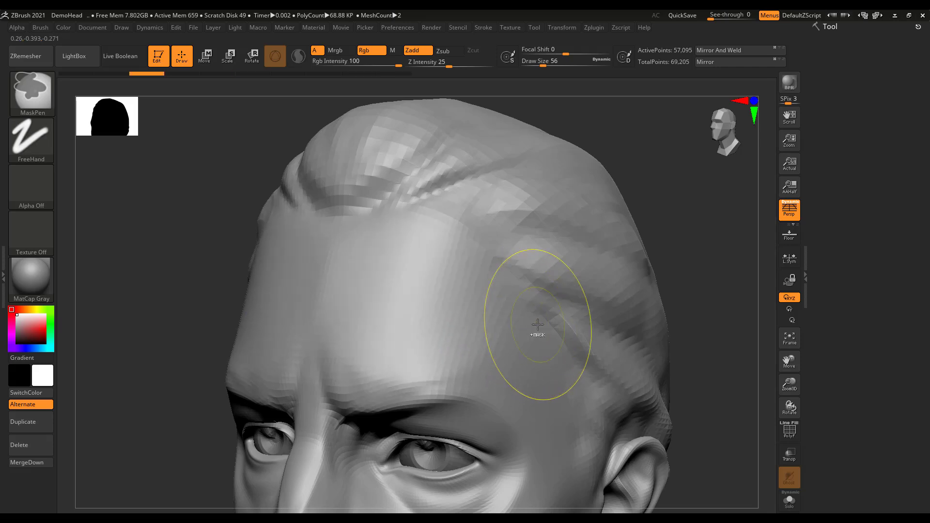
key(shift)
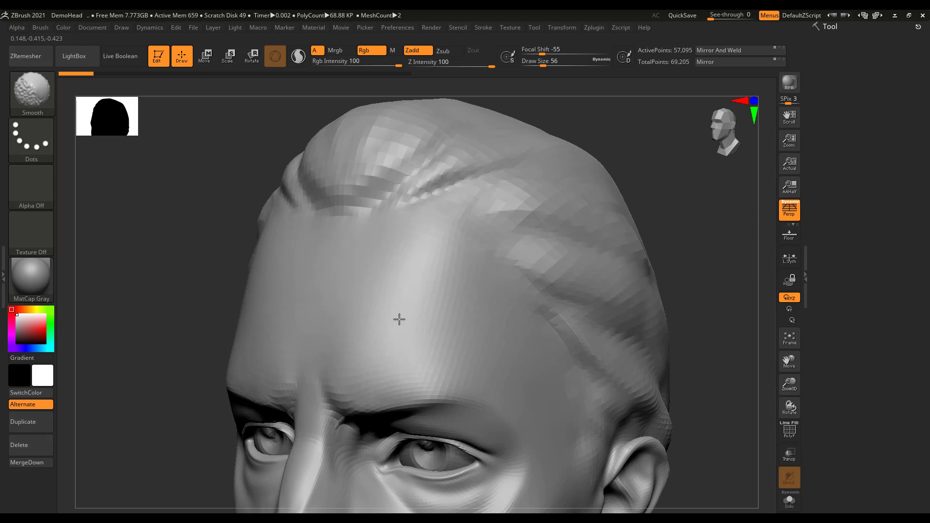
Smooth the jagged neck muscle on the male bust, stroking from the collarbone up toward the jaw.
alt+drag(668, 261, 638, 227)
alt+drag(639, 266, 610, 145)
drag(610, 261, 602, 274)
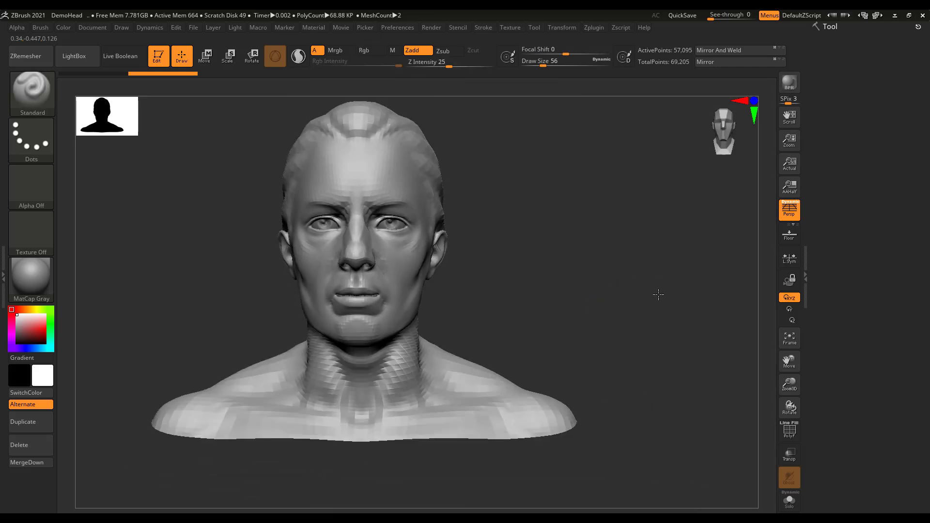
alt+drag(658, 290, 649, 151)
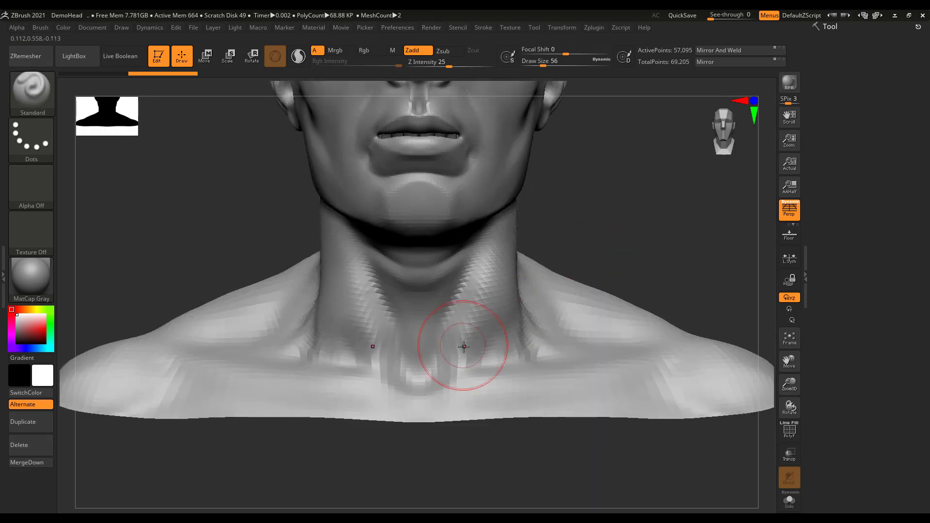
key(shift)
mouse_move(477, 329)
shift+mouse_down()
mouse_move(499, 238)
mouse_move(513, 223)
shift+mouse_up()
alt+drag(605, 231, 544, 425)
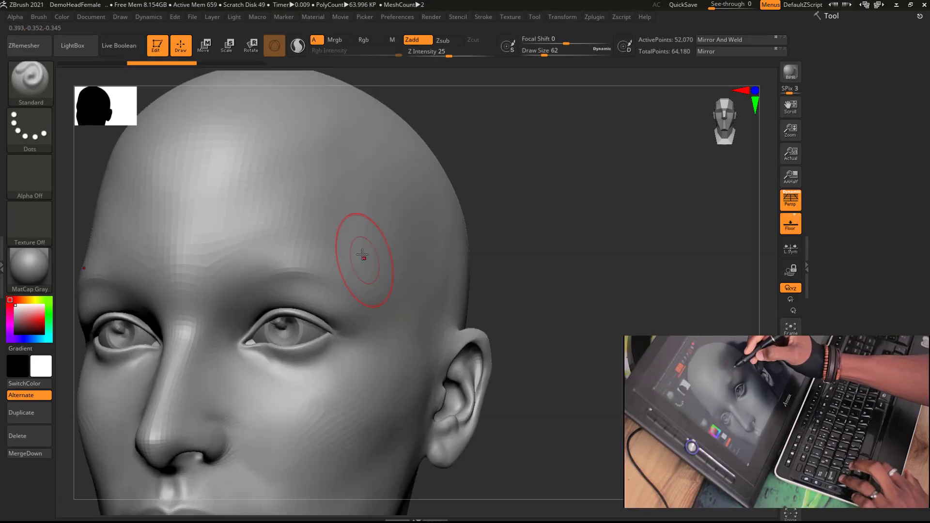
Try smoothing strokes across the female head's forehead and temple at draw size 62, undoing each of them.
key(shift)
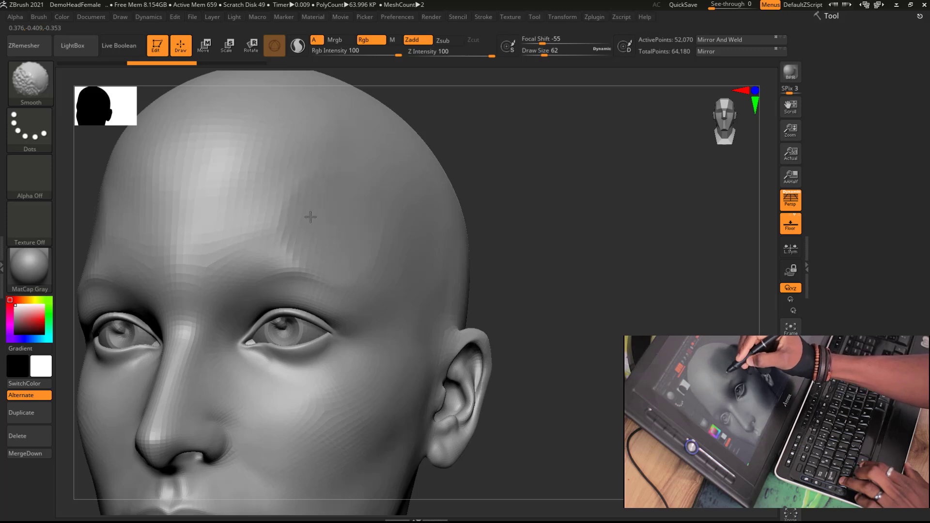
shift+drag(302, 195, 316, 198)
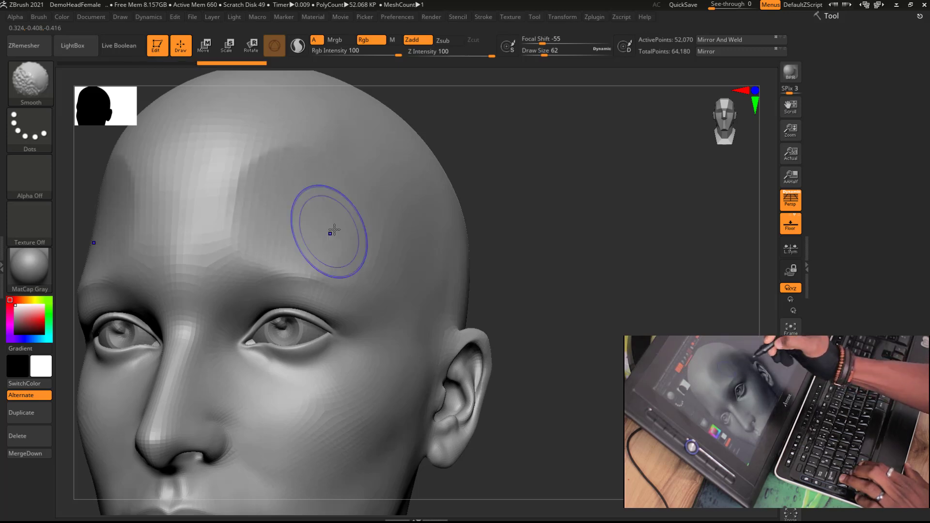
key(ctrl+z)
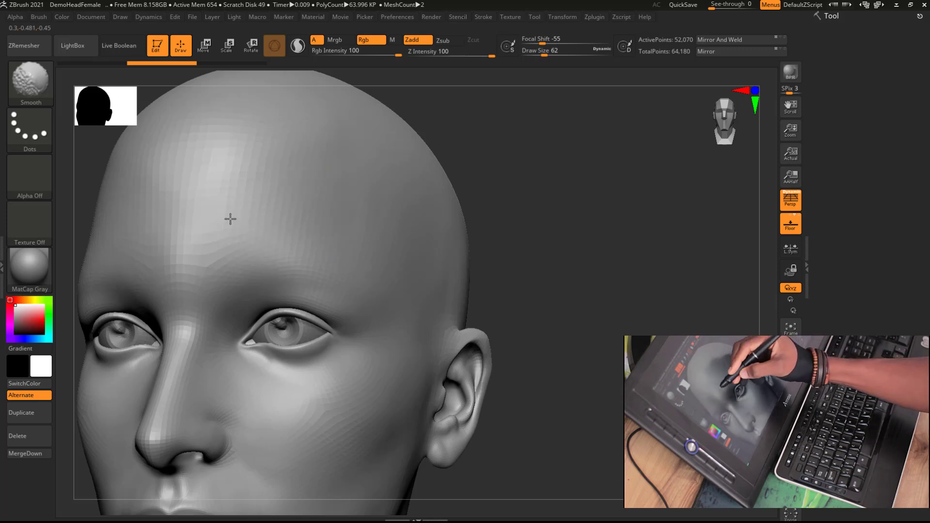
mouse_move(247, 147)
shift+mouse_down()
mouse_move(386, 210)
mouse_move(377, 228)
shift+mouse_up()
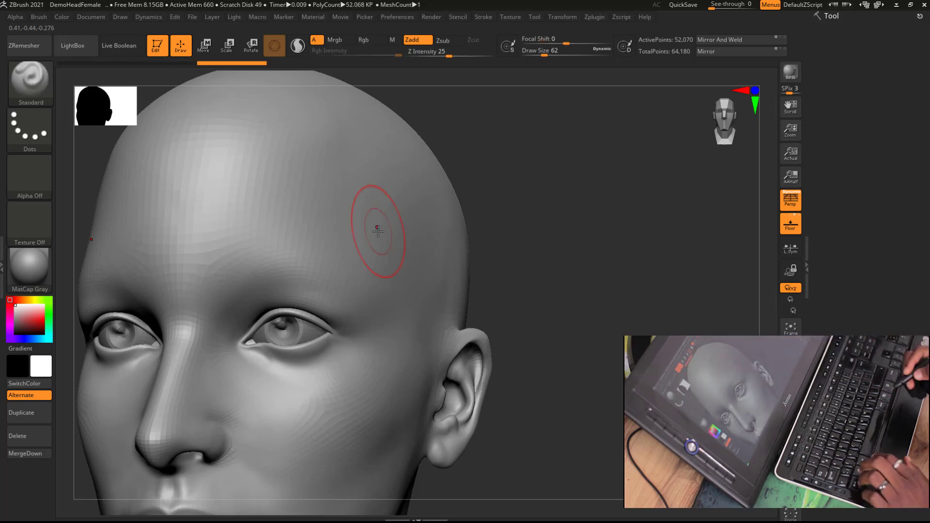
key(ctrl+z)
Try smoothing strokes on the female head's cheek and undo them.
mouse_move(565, 373)
mouse_down()
mouse_move(604, 253)
mouse_move(602, 321)
mouse_move(621, 346)
mouse_move(577, 359)
mouse_move(573, 392)
mouse_move(597, 402)
mouse_move(601, 366)
mouse_up()
shift+drag(373, 373, 300, 321)
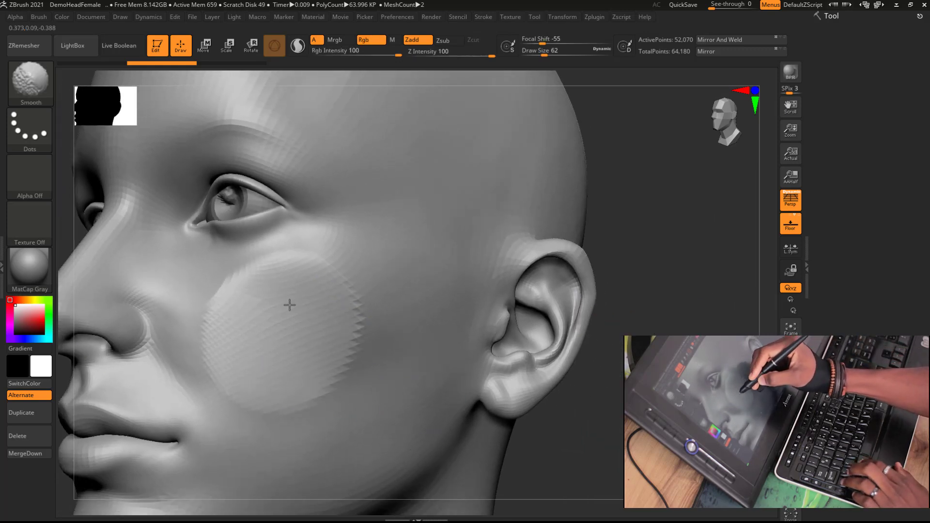
key(ctrl+z)
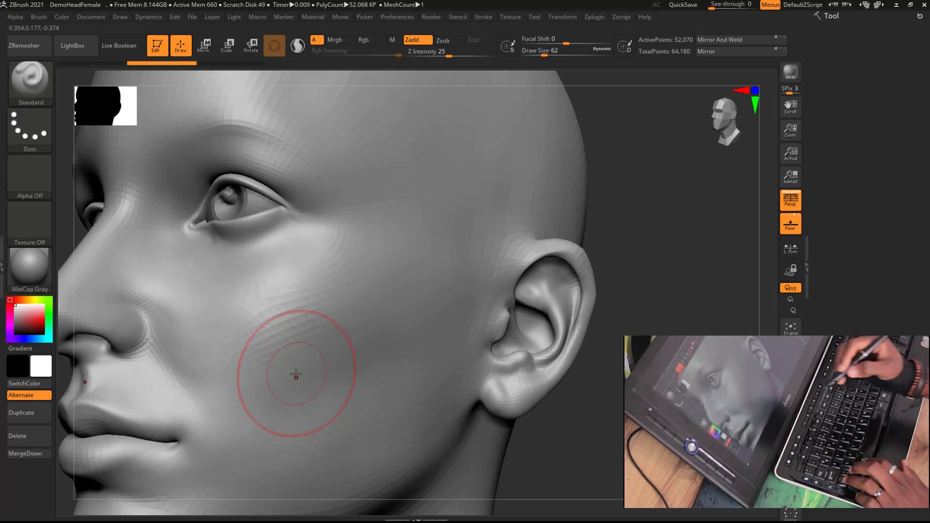
key(ctrl+z)
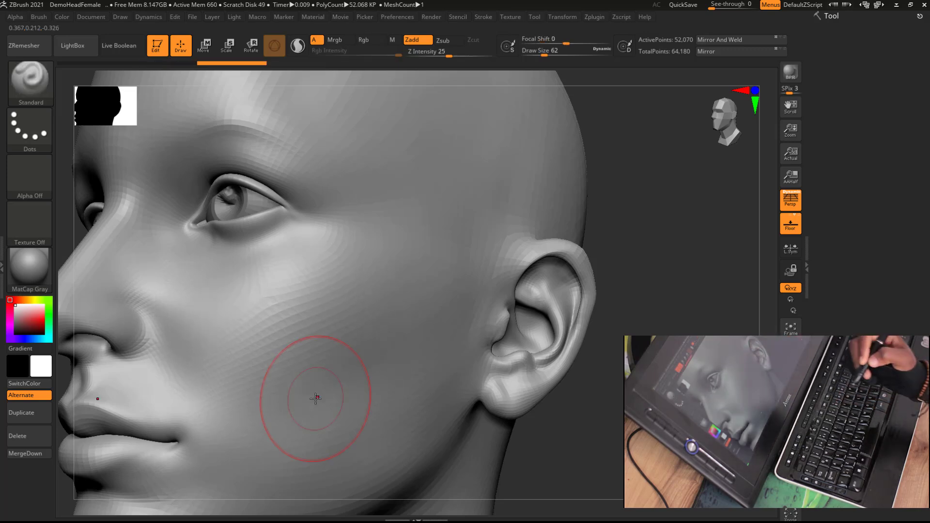
key(ctrl+z)
key(ctrl+z)
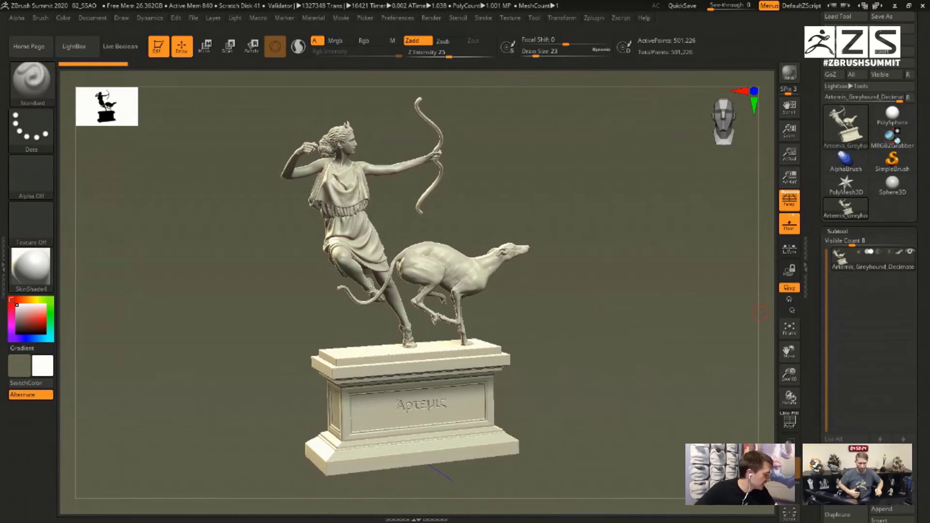
Render the Artemis statue with BPR and open the Radial Overlay filter in slot F2 of the BPR filters.
click(790, 72)
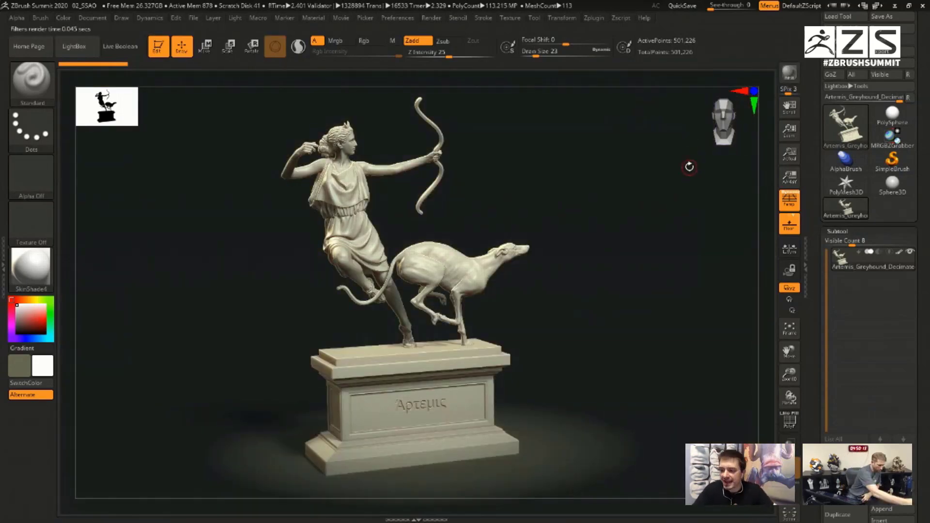
click(435, 20)
click(425, 30)
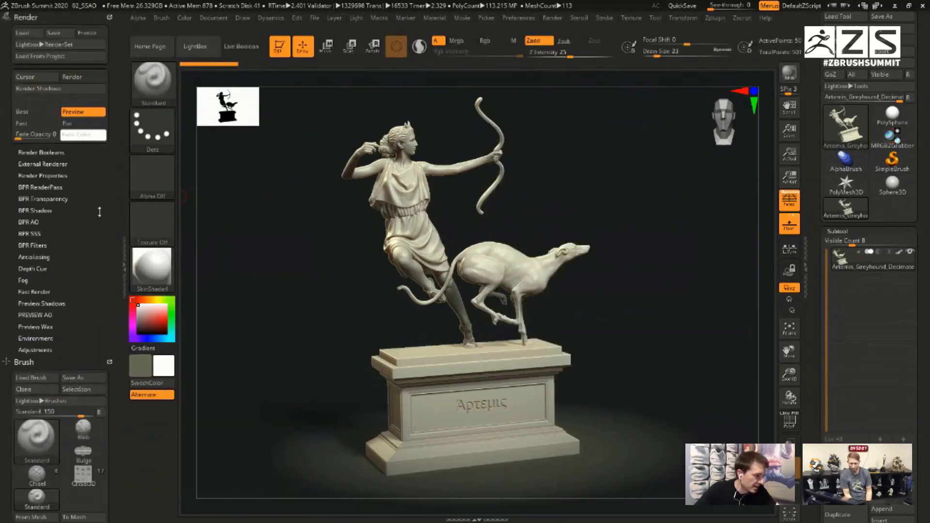
click(34, 244)
drag(79, 212, 79, 106)
click(49, 235)
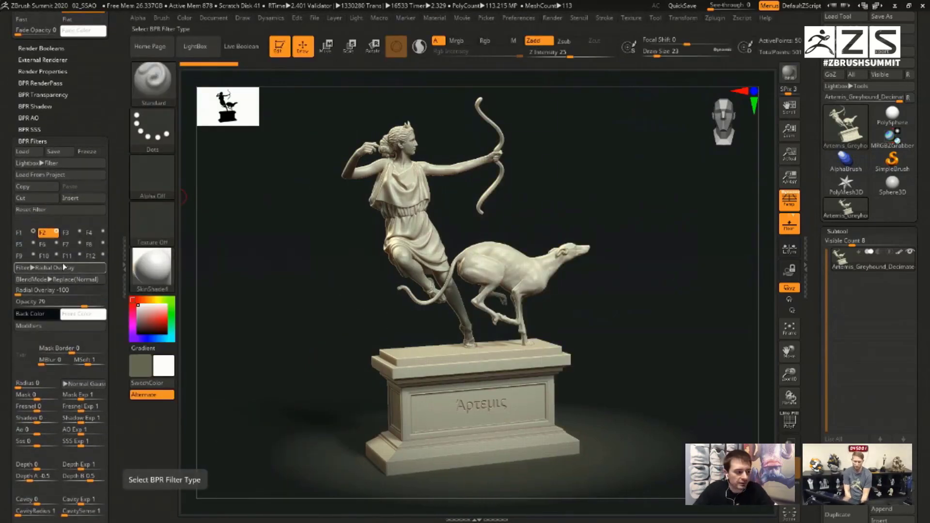
Toggle the F2 Radial Overlay filter, enlarge its radius to about 0.768, and adjust its falloff and up-down position.
click(56, 232)
click(57, 232)
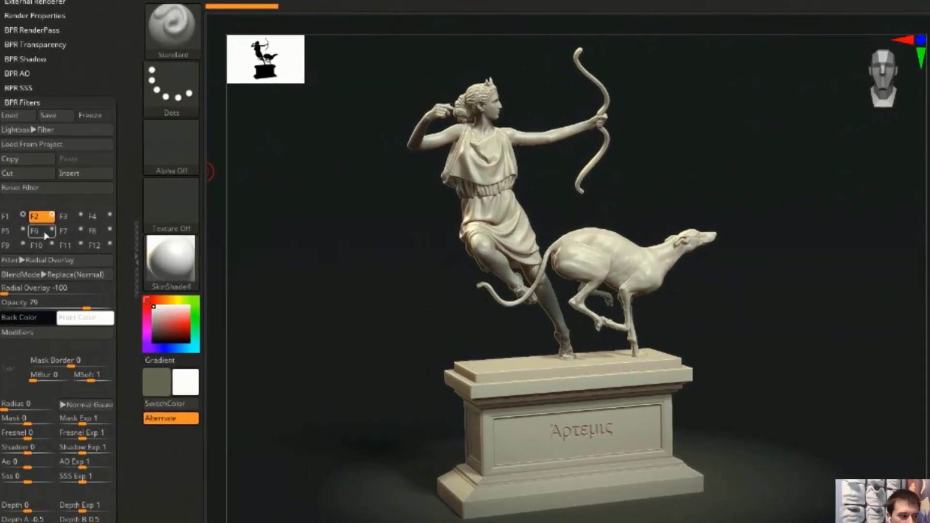
click(56, 233)
click(57, 233)
click(57, 332)
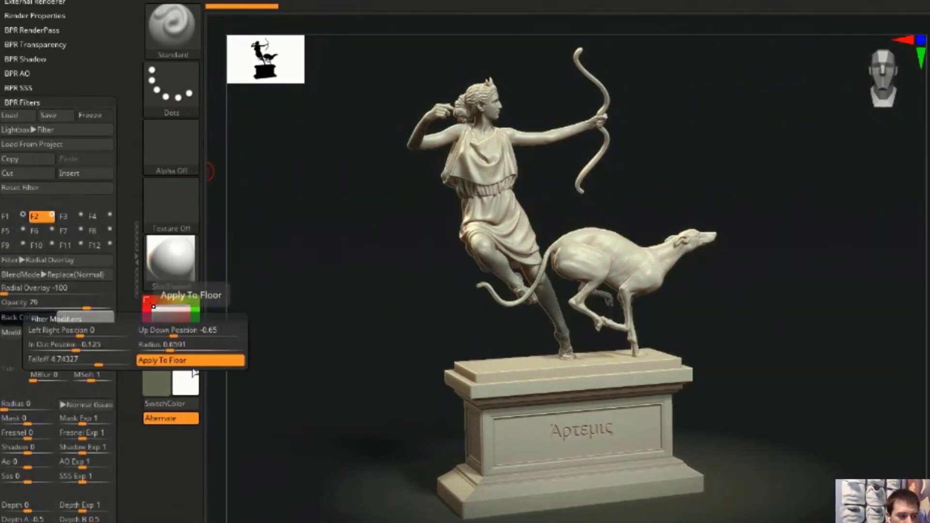
drag(174, 345, 175, 346)
drag(102, 359, 103, 359)
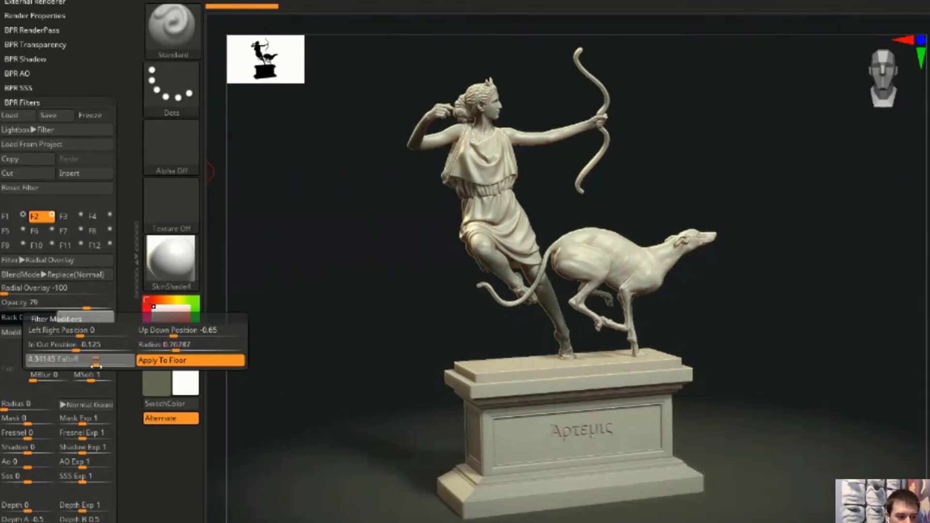
drag(173, 332, 160, 331)
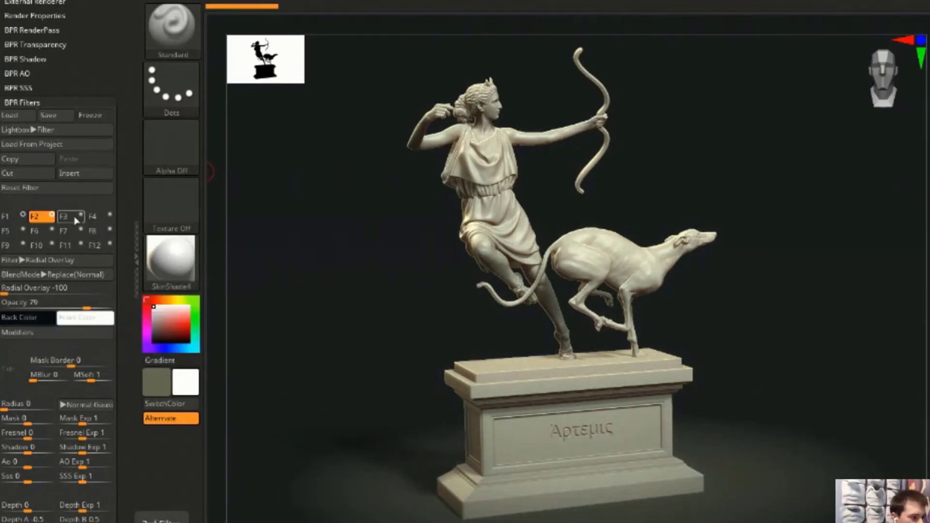
Select the Sharpen filter in slot F3 and enable the F12 filter on the render.
click(72, 217)
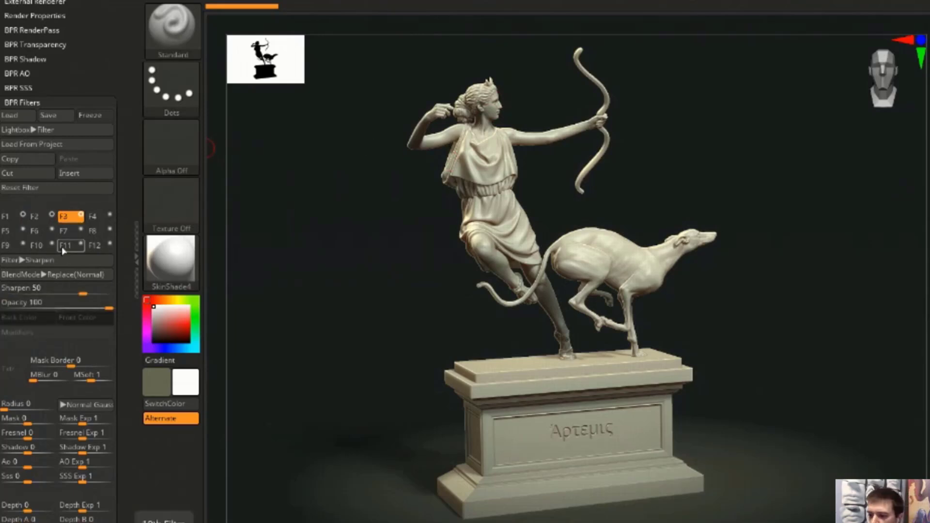
click(43, 218)
click(67, 220)
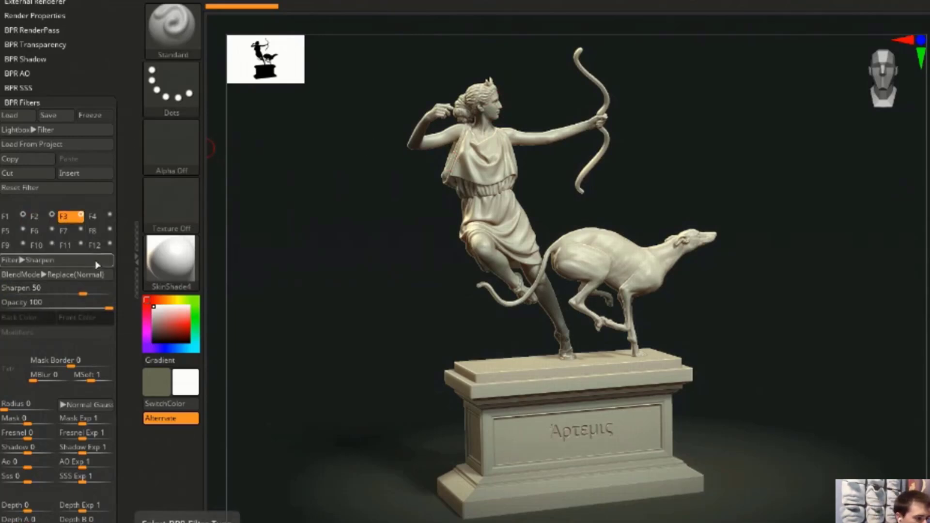
click(110, 243)
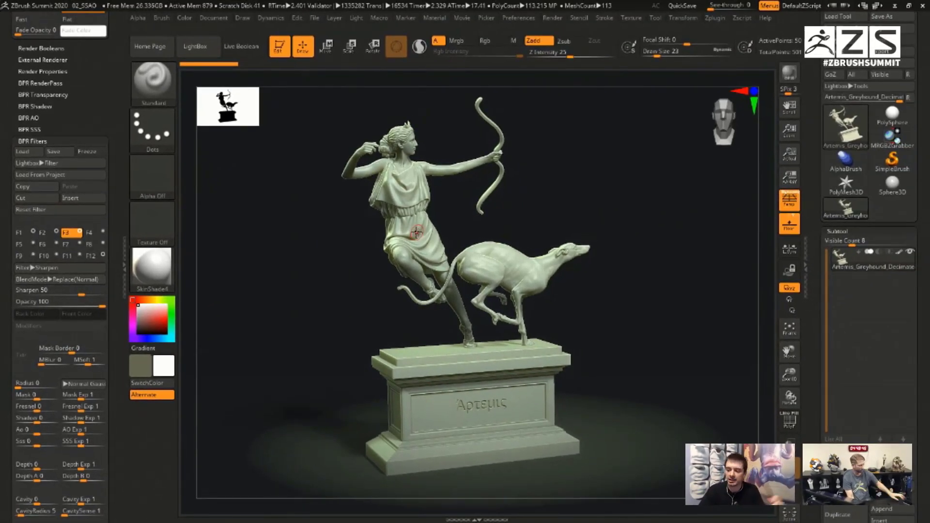
Set the preview ambient occlusion to Quality 5, Intensity 100 and Main Radius 33.
drag(682, 229, 675, 229)
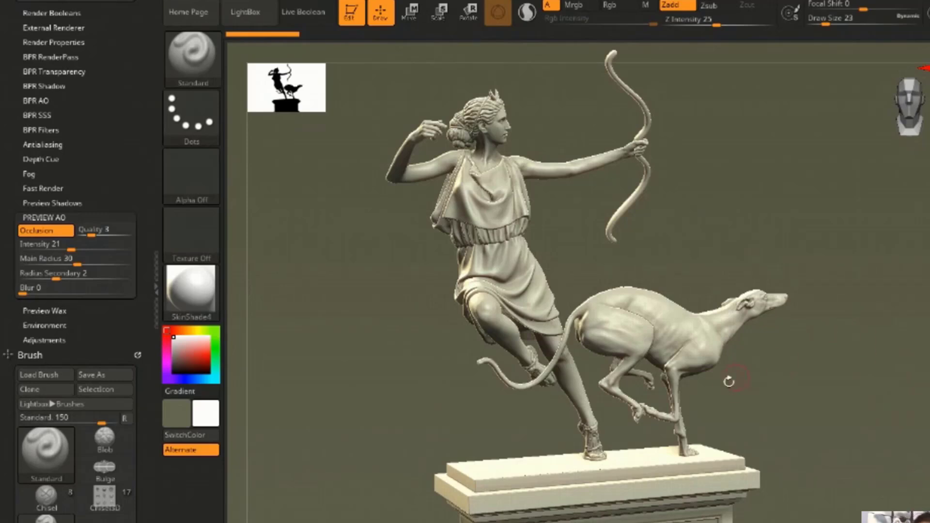
click(113, 260)
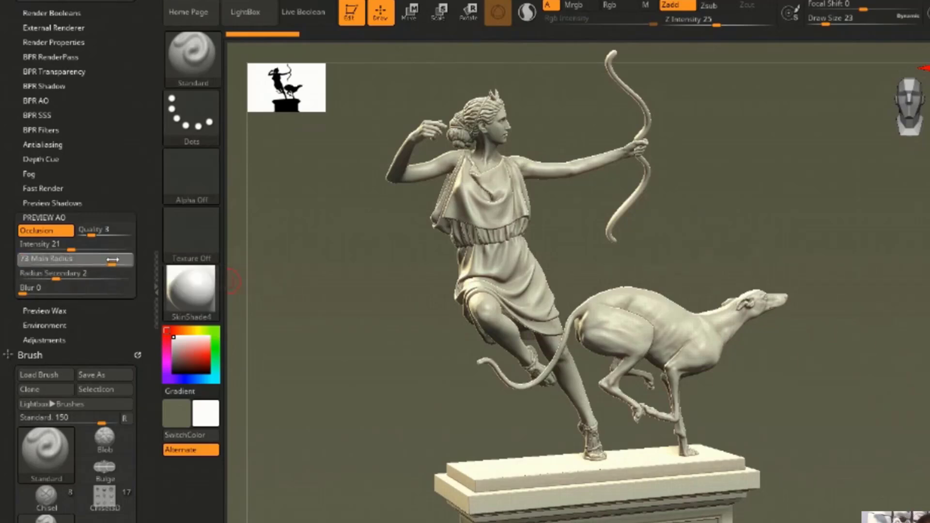
mouse_move(79, 248)
mouse_down()
mouse_move(114, 248)
mouse_move(103, 235)
mouse_up()
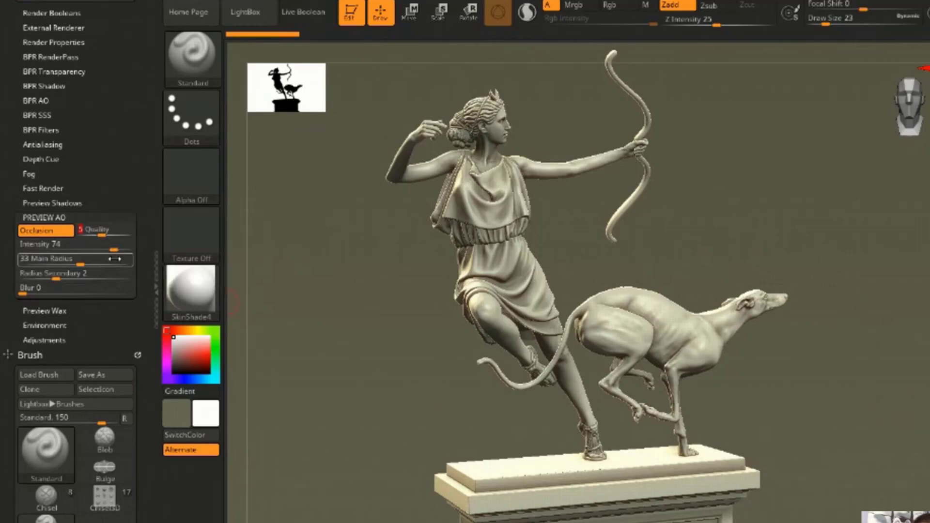
drag(85, 248, 129, 248)
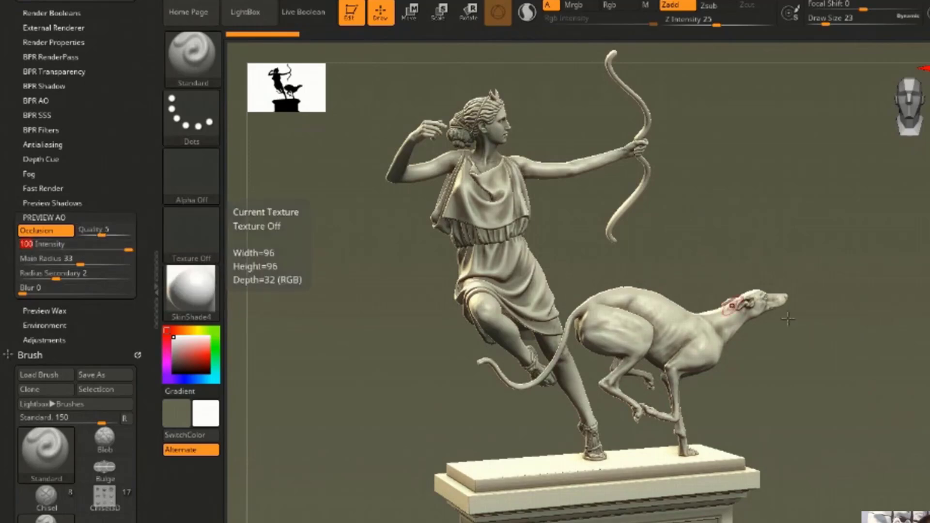
drag(856, 335, 839, 328)
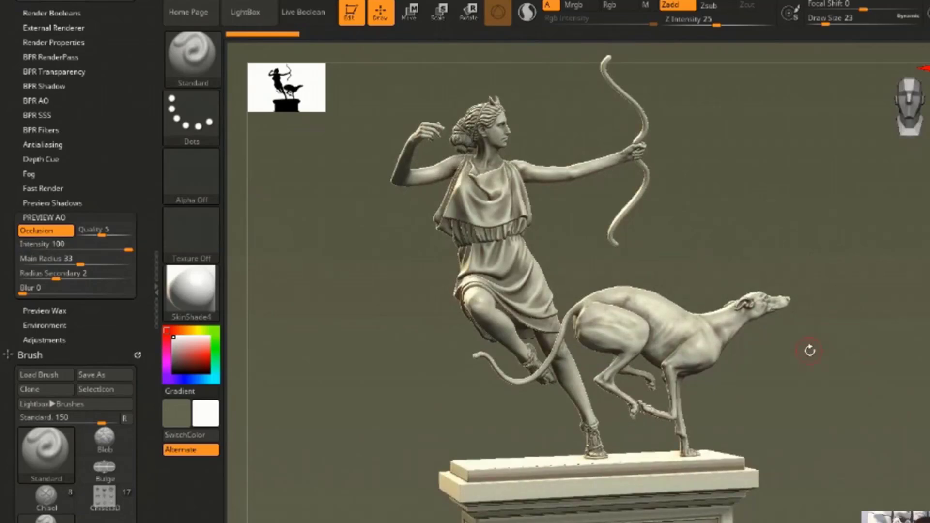
Try the MatCap Gray material on the statue and replace it with BasicMaterial.
click(191, 290)
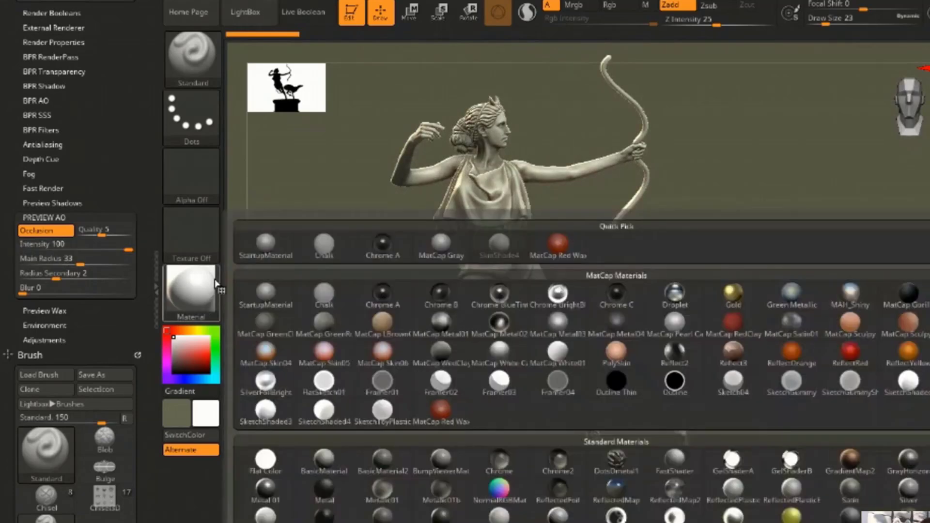
click(431, 253)
click(191, 291)
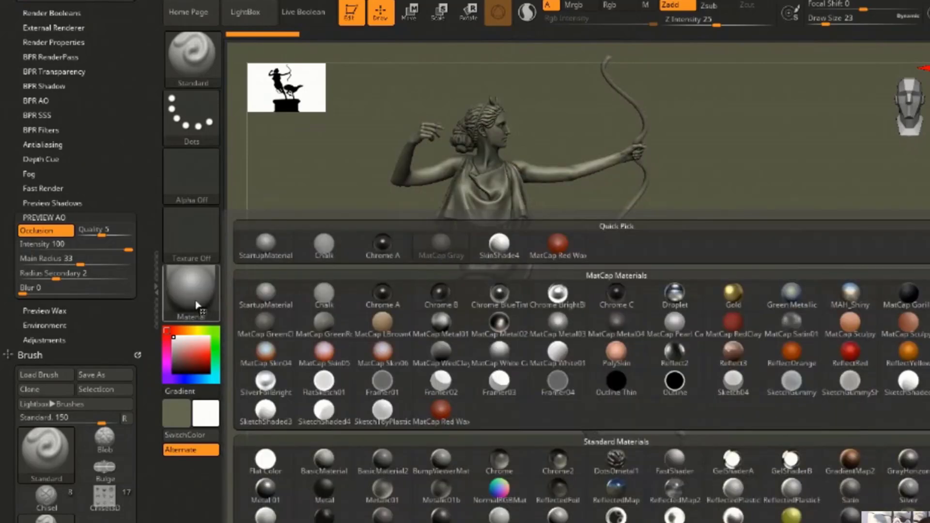
click(324, 463)
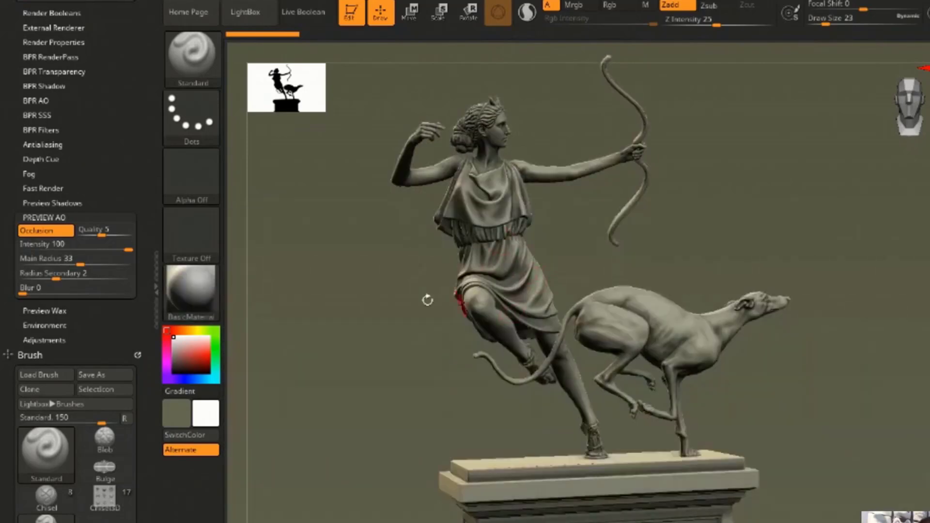
Assign the SkinShade4 material to the archer and dog statue and view the shading.
click(191, 290)
click(570, 247)
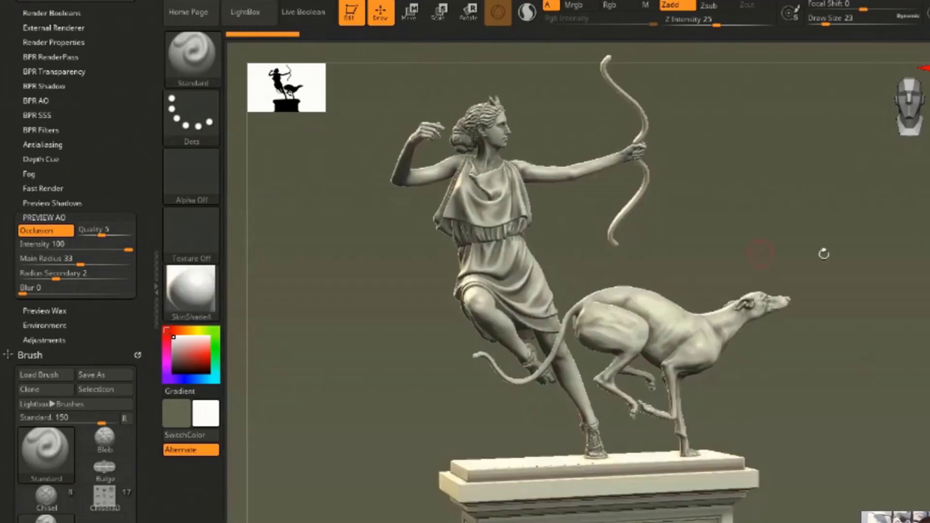
drag(848, 356, 862, 327)
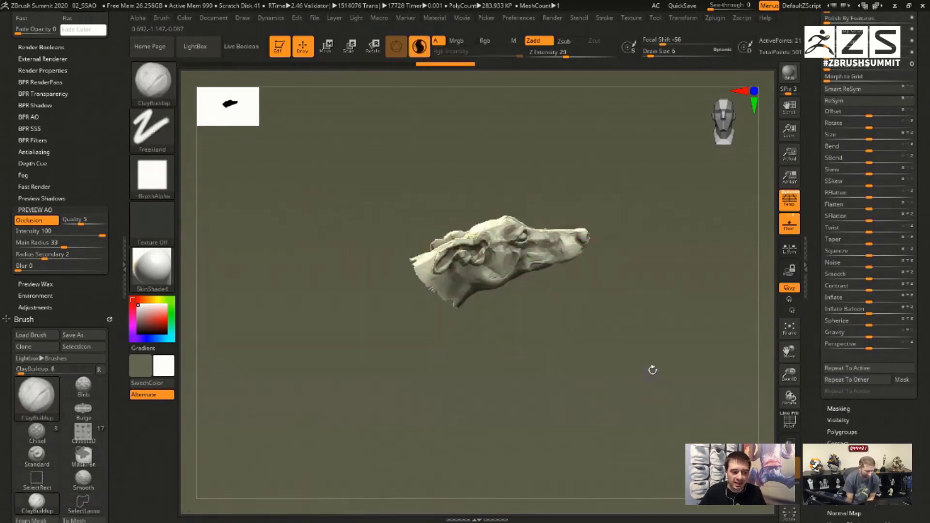
Sculpt short ClayBuildup strokes on the back of the dog's head behind the ear, showing the wireframe to inspect the mesh density.
mouse_move(651, 369)
mouse_down()
mouse_move(664, 461)
mouse_move(625, 386)
mouse_up()
mouse_move(416, 213)
mouse_down()
mouse_move(418, 242)
mouse_move(430, 237)
mouse_up()
drag(449, 213, 446, 238)
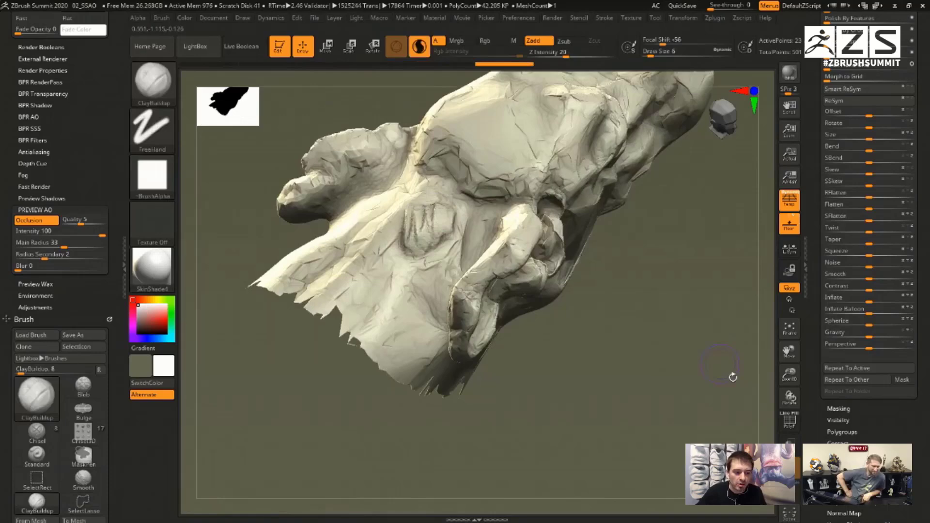
key(shift+f)
drag(610, 409, 599, 308)
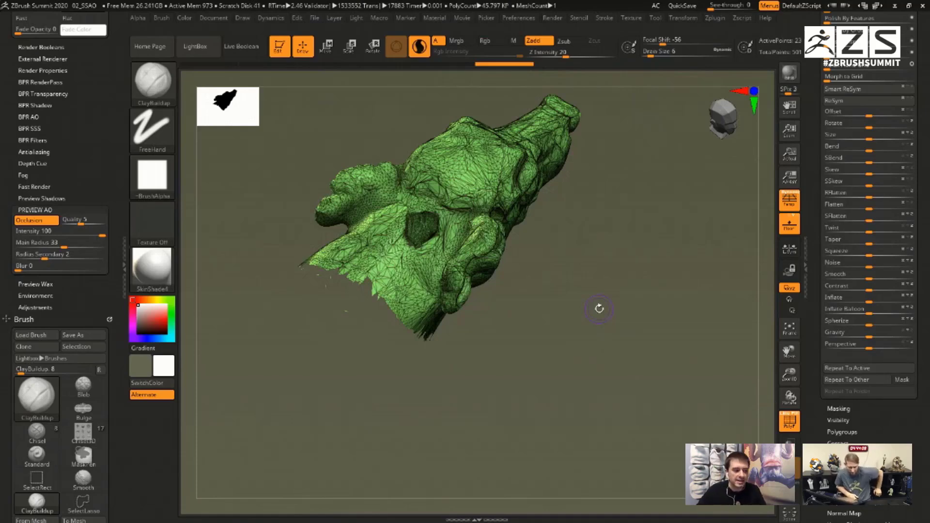
mouse_move(432, 220)
mouse_down()
mouse_move(415, 224)
mouse_move(421, 230)
mouse_up()
mouse_move(639, 280)
mouse_down()
mouse_move(677, 220)
mouse_move(678, 228)
mouse_up()
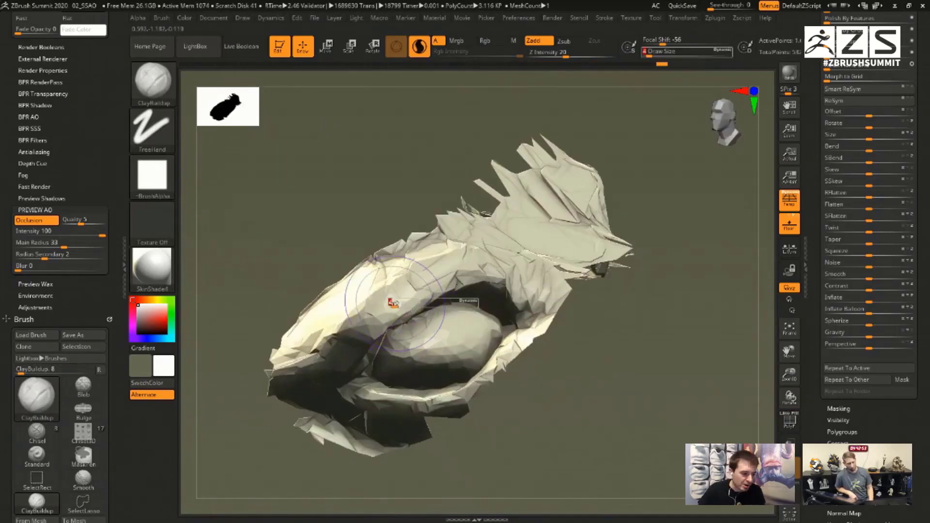
Build up the rim above the eye with ClayBuildup strokes at draw size 7.
drag(393, 303, 450, 274)
key(bracketright)
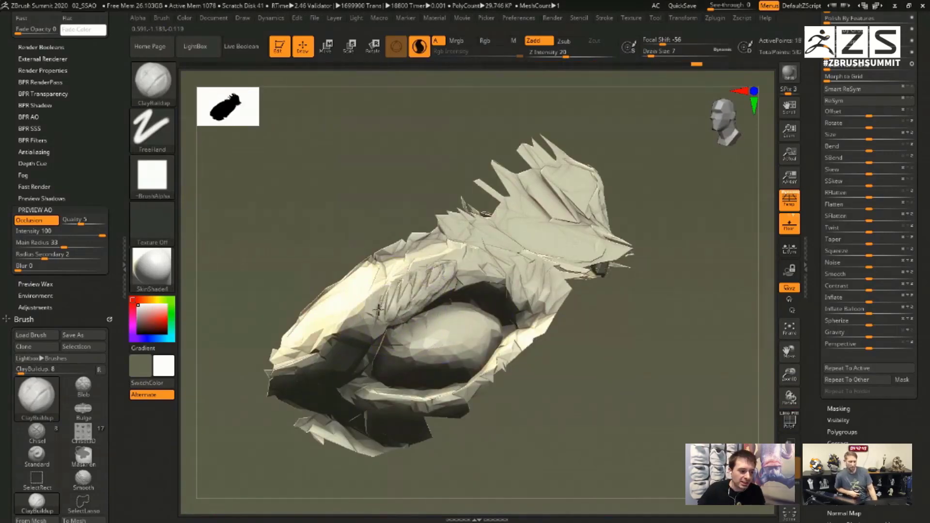
drag(379, 309, 488, 260)
key(bracketleft)
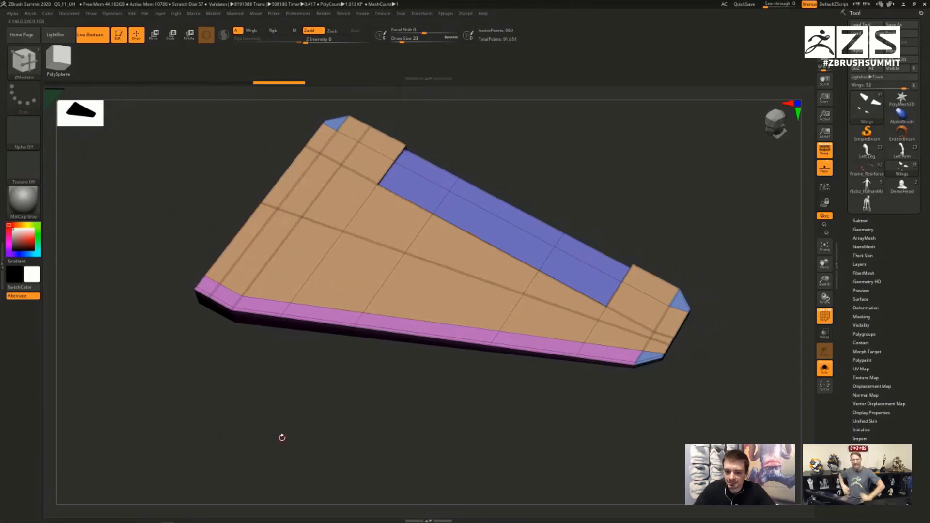
Switch to the human figure and cut a many-sided outline around its shoulder with the ZModeler Slice Mesh action.
key(ctrl+shift+z)
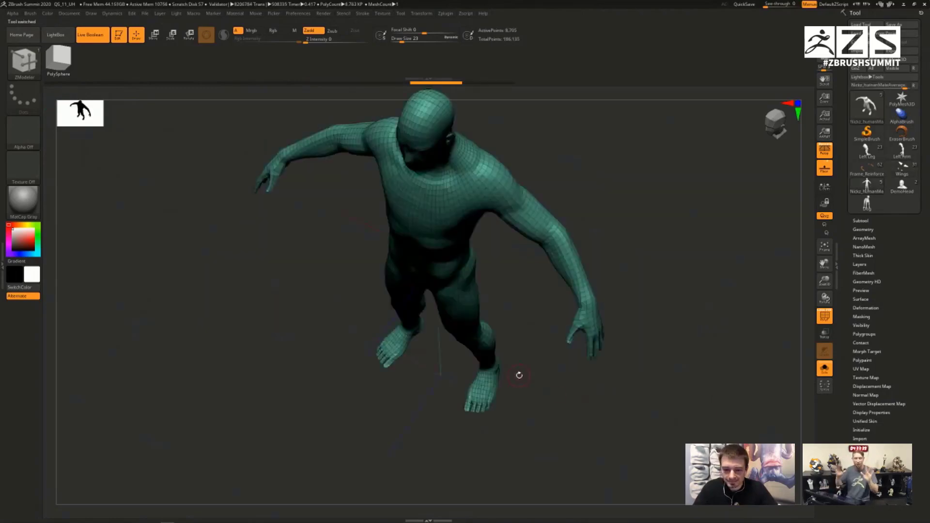
alt+drag(519, 373, 564, 286)
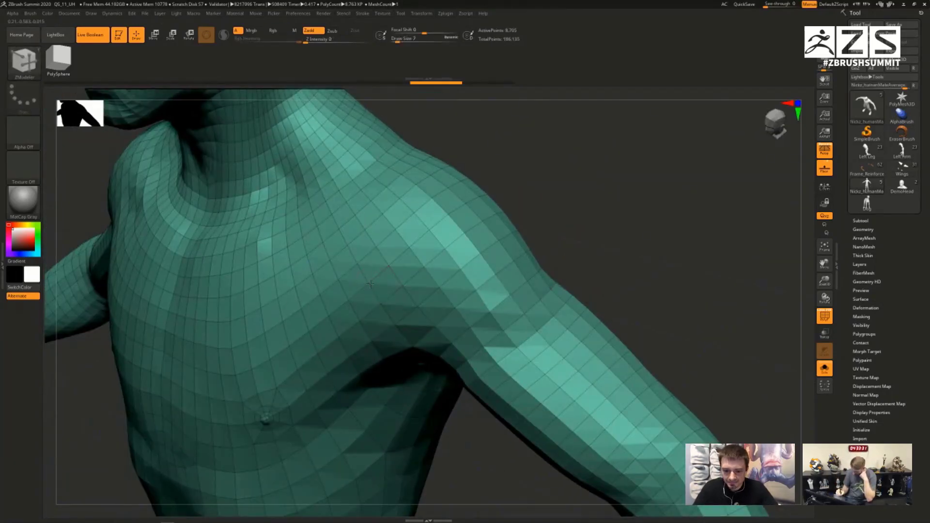
click(471, 329)
click(495, 276)
drag(629, 242, 577, 254)
click(579, 254)
click(598, 172)
click(526, 127)
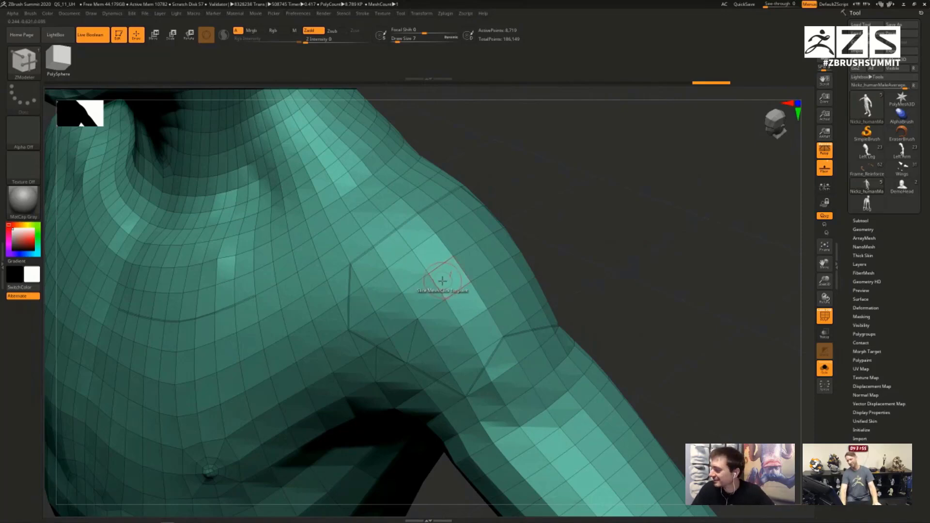
Set the ZModeler polygon action to PolyGroup and assign a new polygroup to the sliced shoulder area.
key(space)
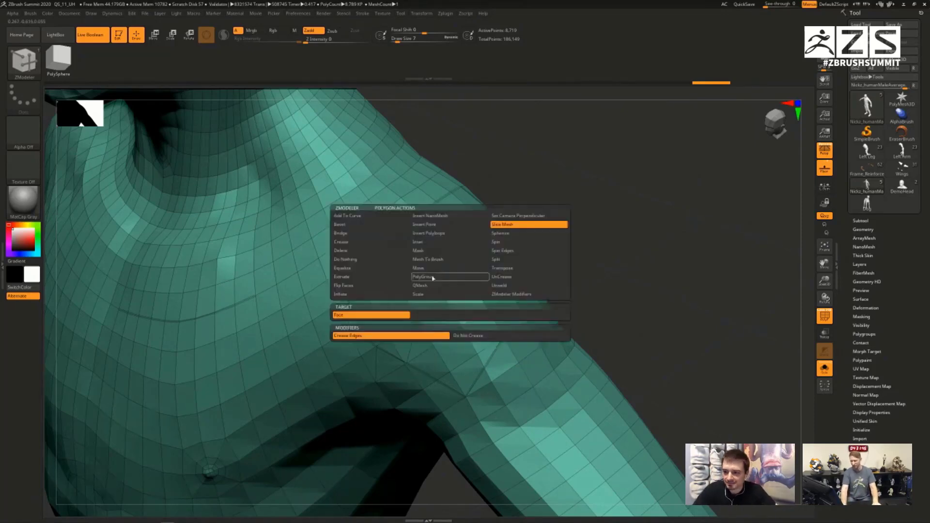
click(450, 277)
click(421, 323)
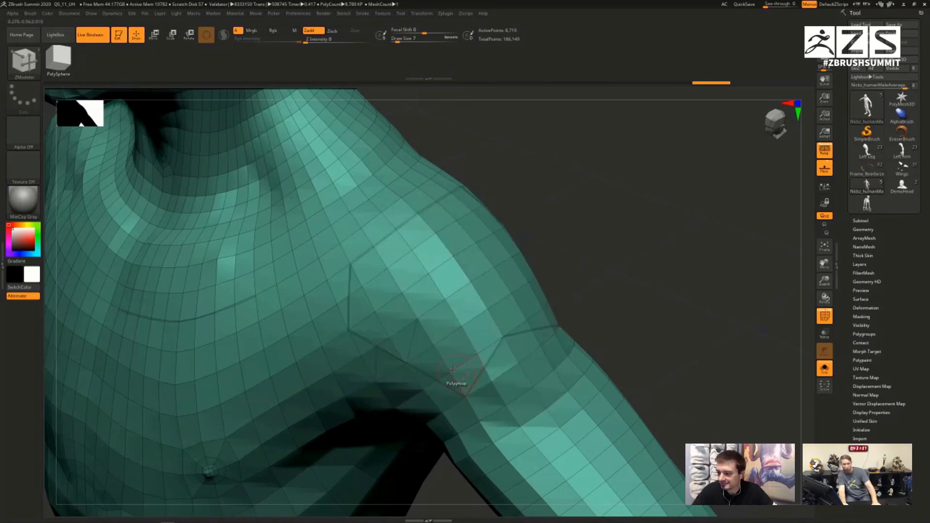
Change the polygon action to QMesh with a polygroup target and extrude the sliced shoulder region.
key(space)
click(473, 285)
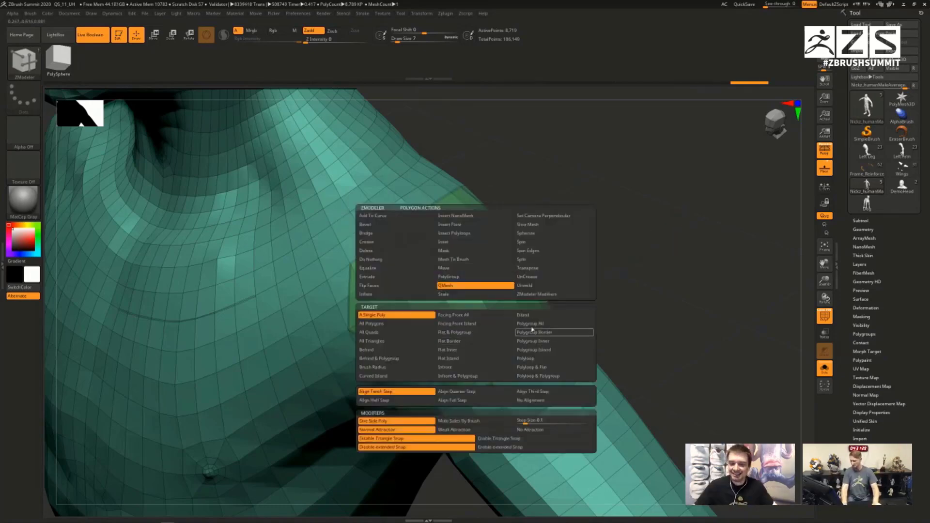
click(532, 330)
drag(476, 265, 483, 236)
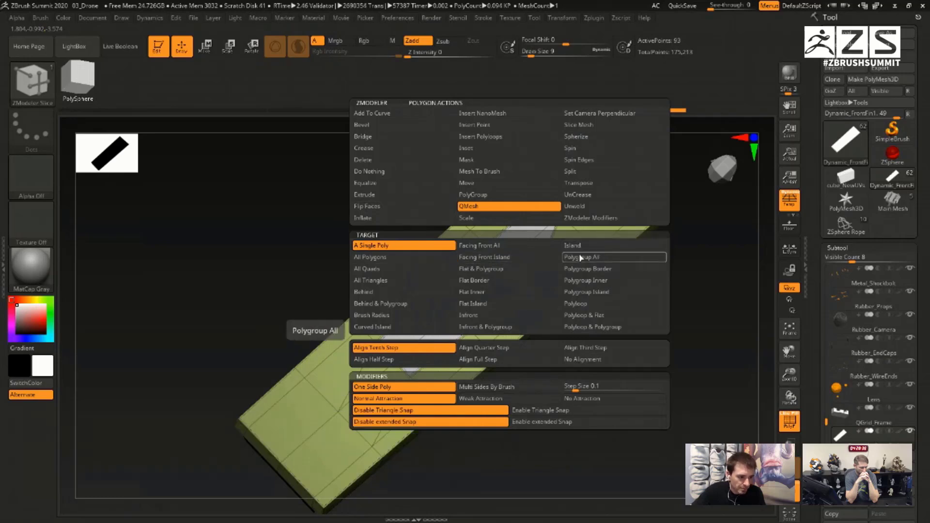
Push the sliced panel into the fin using QMesh with the Polygroup All target, and hide the wireframe to check the recess.
drag(669, 376, 649, 358)
click(507, 284)
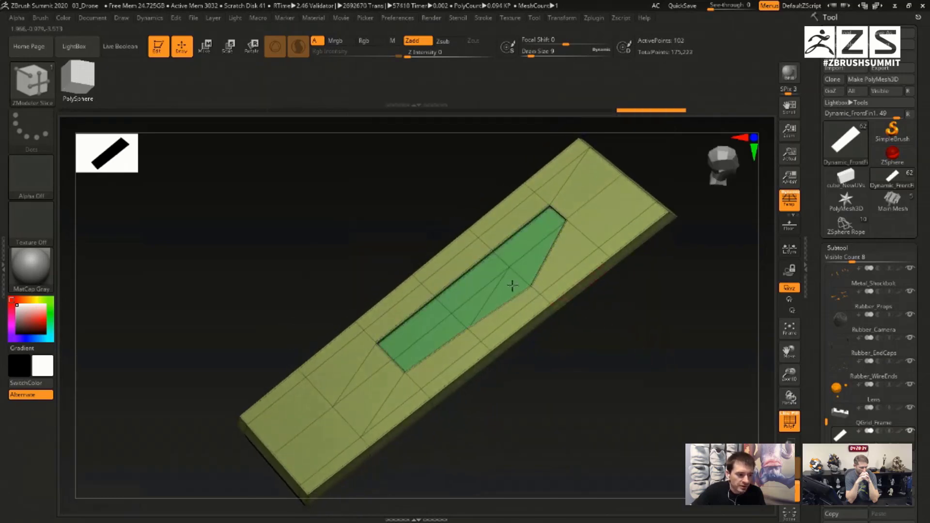
drag(507, 285, 509, 293)
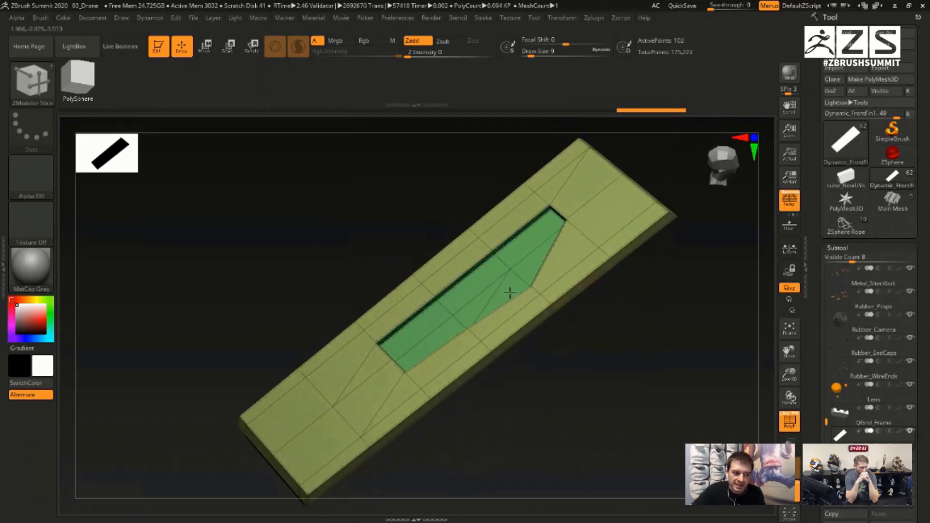
click(788, 421)
drag(741, 422, 715, 427)
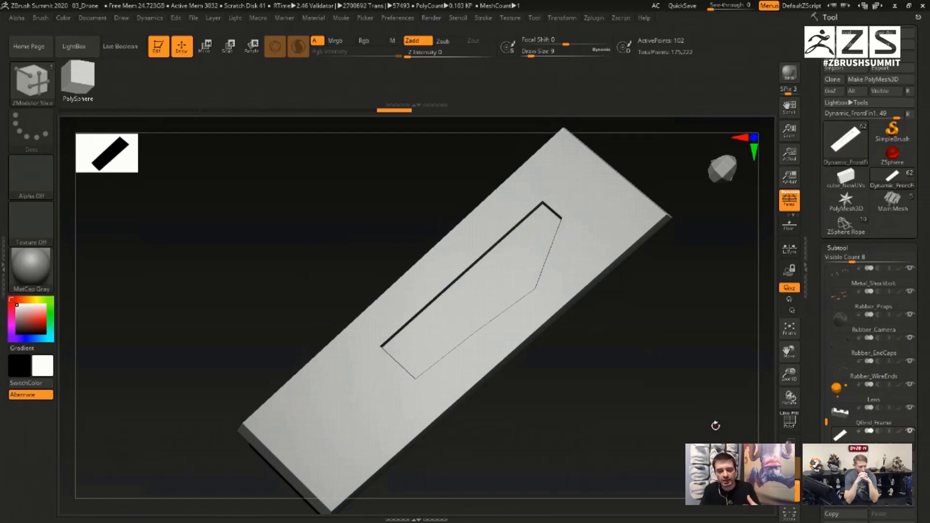
key(shift+f)
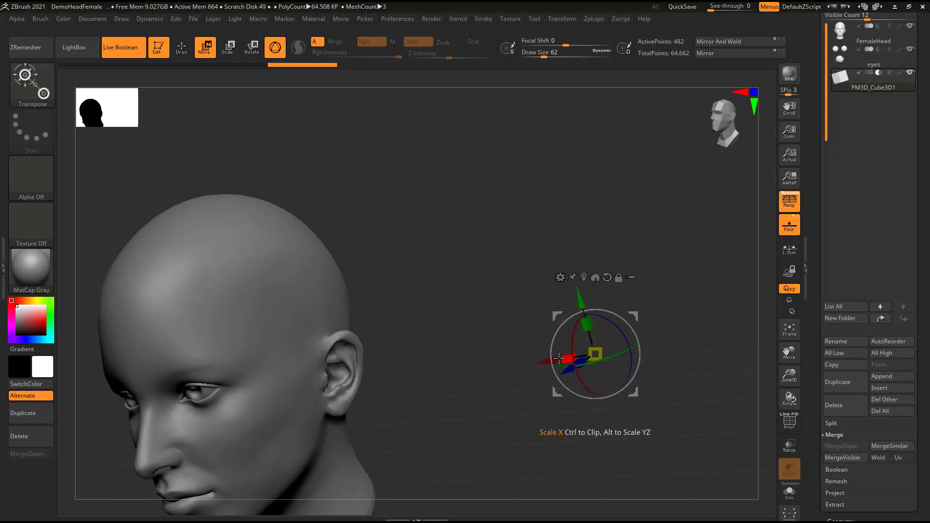
Move the subtractive Live Boolean cube into the side of the female head above the ear and rotate it in the screen plane.
drag(545, 361, 273, 391)
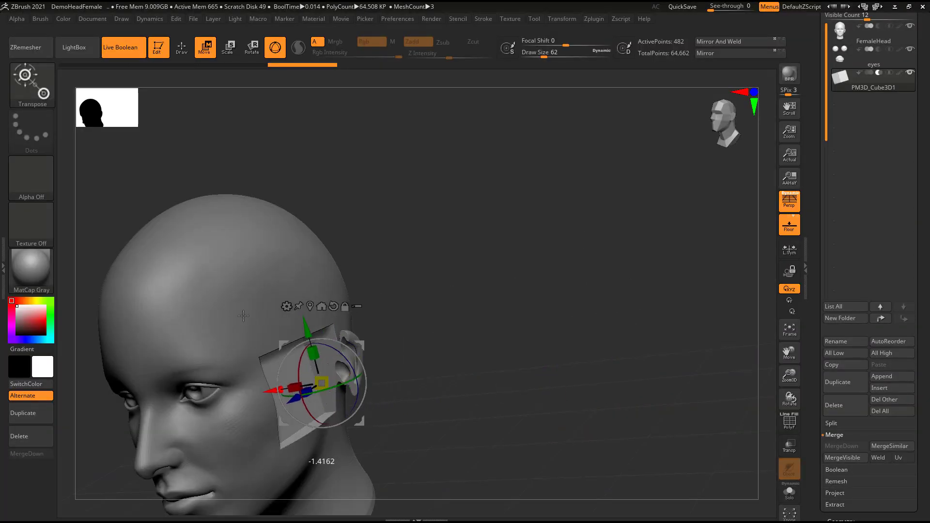
alt+drag(540, 257, 493, 192)
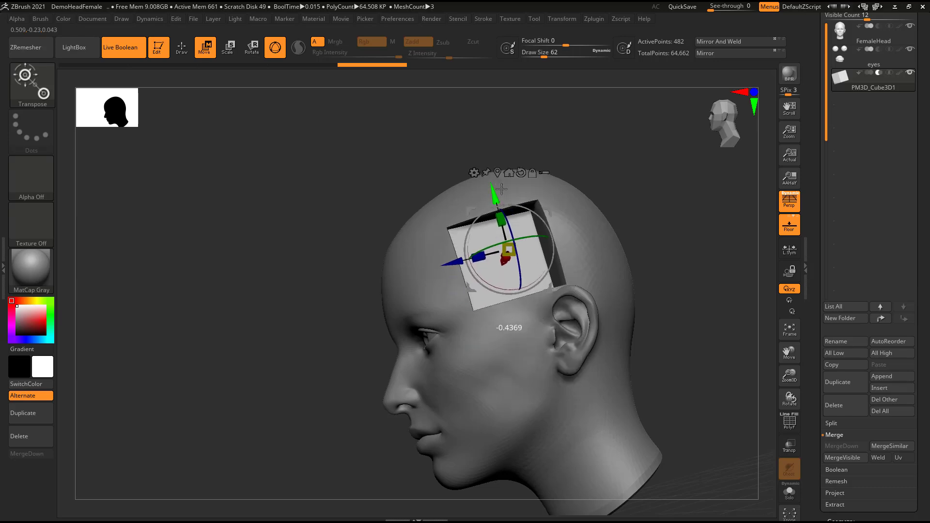
drag(615, 242, 524, 207)
alt+right_drag(589, 254, 676, 310)
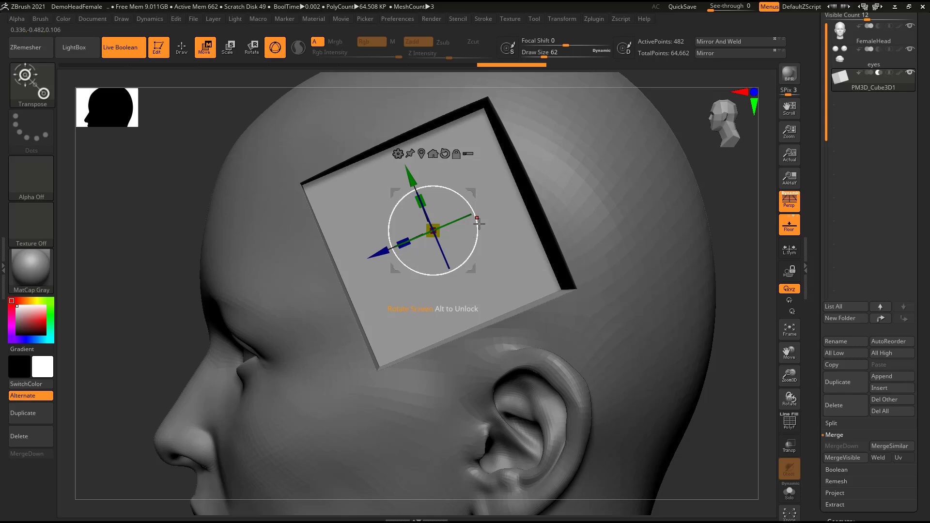
drag(479, 224, 409, 223)
key(f)
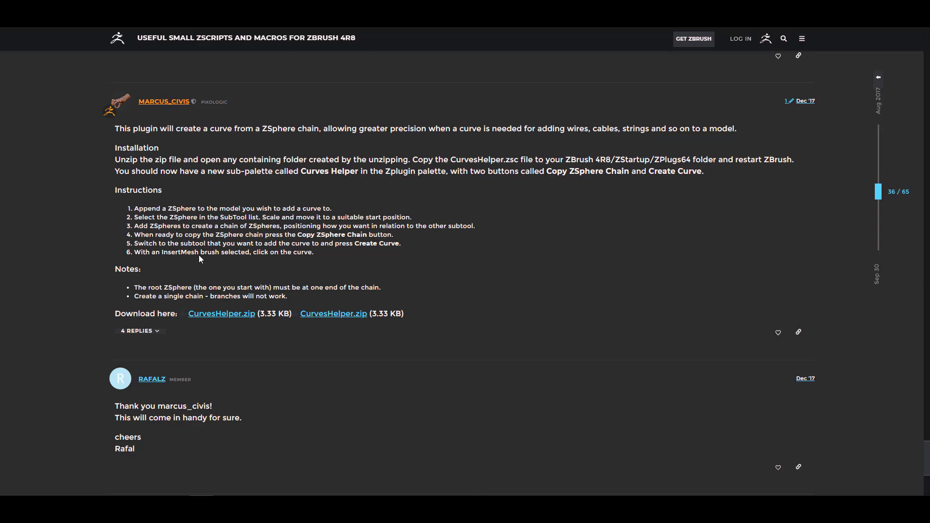
Review the installation and usage instructions for the CurvesHelper plugin in the forum thread.
scroll(491, 284, up, 2)
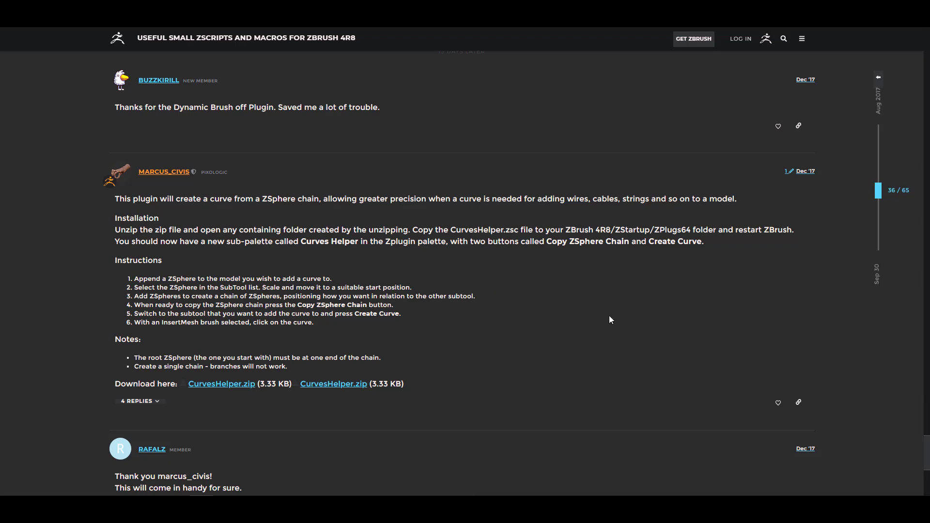
click(879, 194)
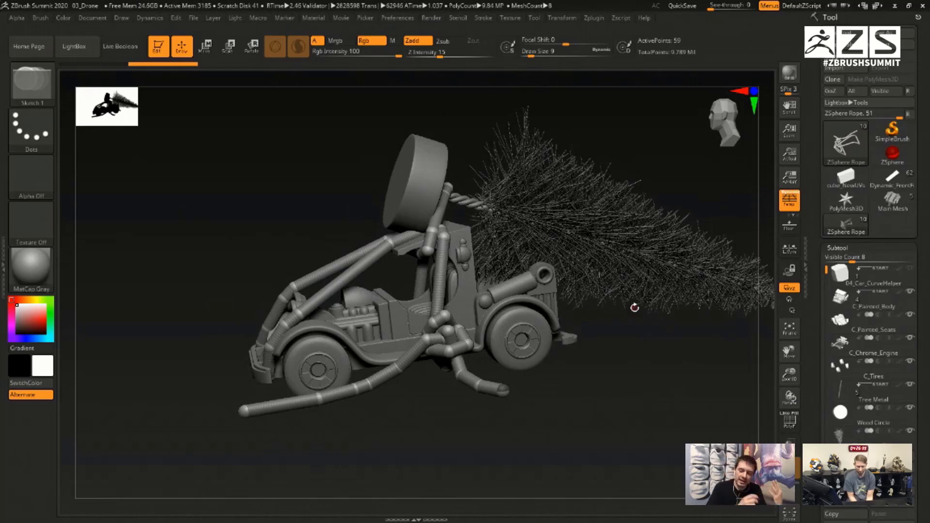
Try to move the loose end of the ZSphere rope near the car's rear wheel.
drag(634, 307, 663, 354)
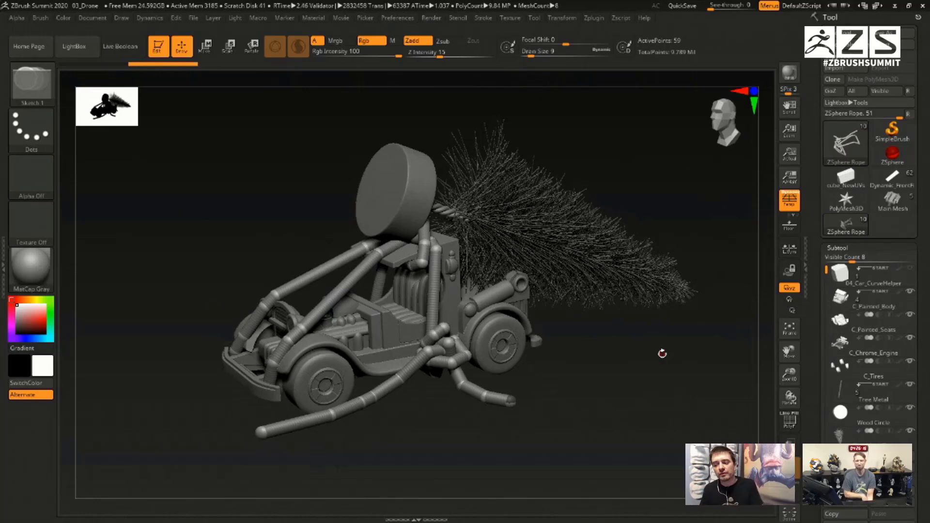
drag(758, 246, 726, 262)
key(w)
drag(485, 429, 544, 420)
key(ctrl+z)
drag(572, 339, 547, 346)
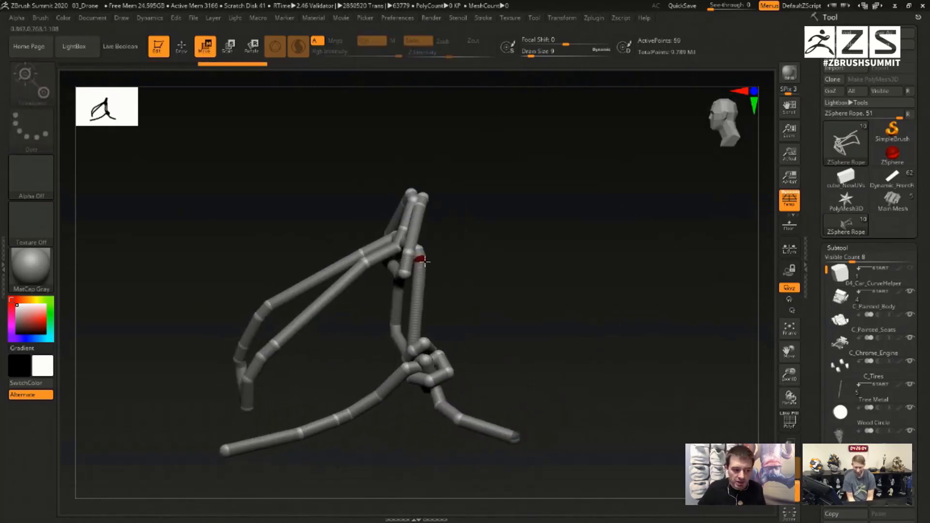
alt+drag(559, 298, 560, 272)
Choose the CurveStrapSnap brush, set the draw size to 39, and apply a strap along the rope curve.
key(b)
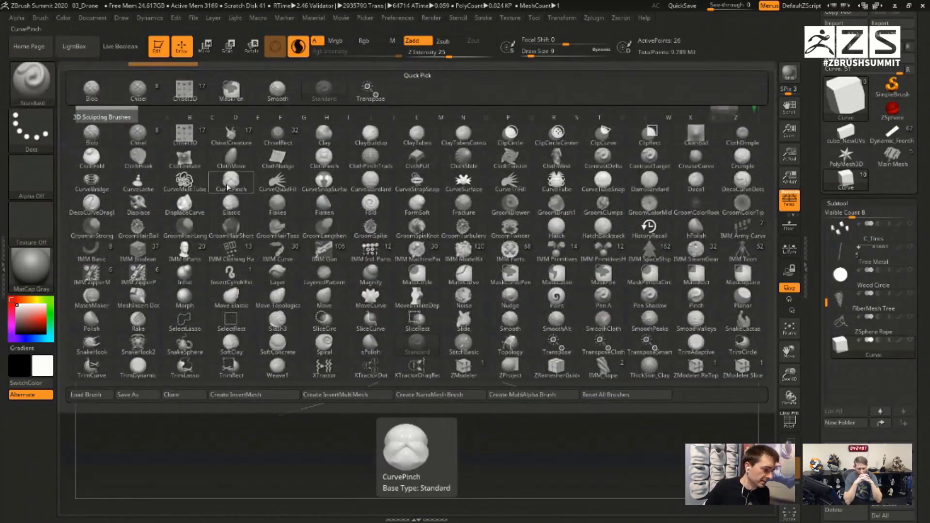
click(417, 180)
click(328, 301)
click(362, 268)
drag(530, 56, 539, 56)
click(402, 207)
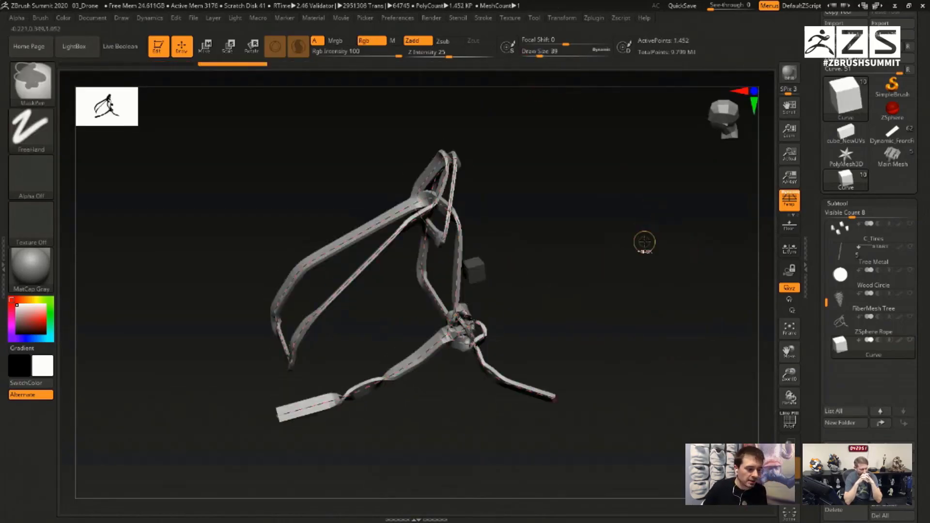
Replace the strap with the SingleRope mesh from the IMM_Rope brush along the curve.
key(b)
click(660, 259)
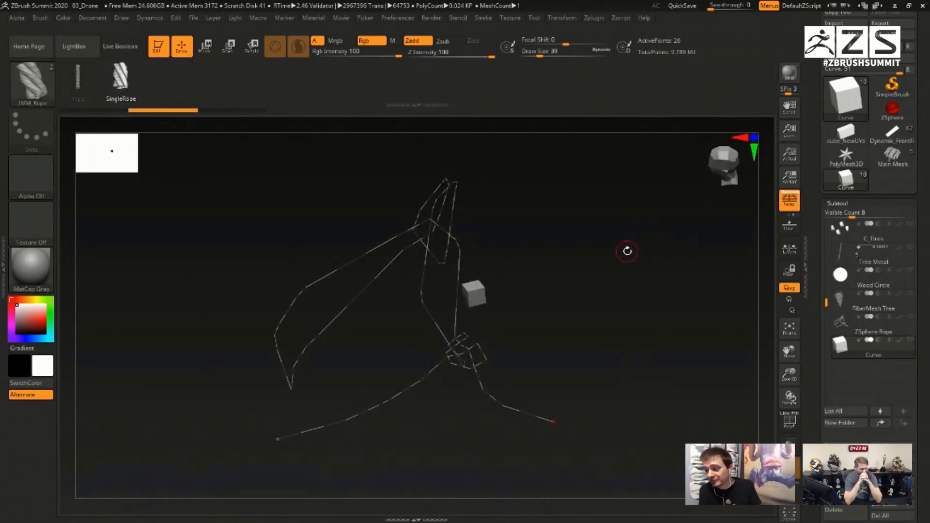
click(321, 276)
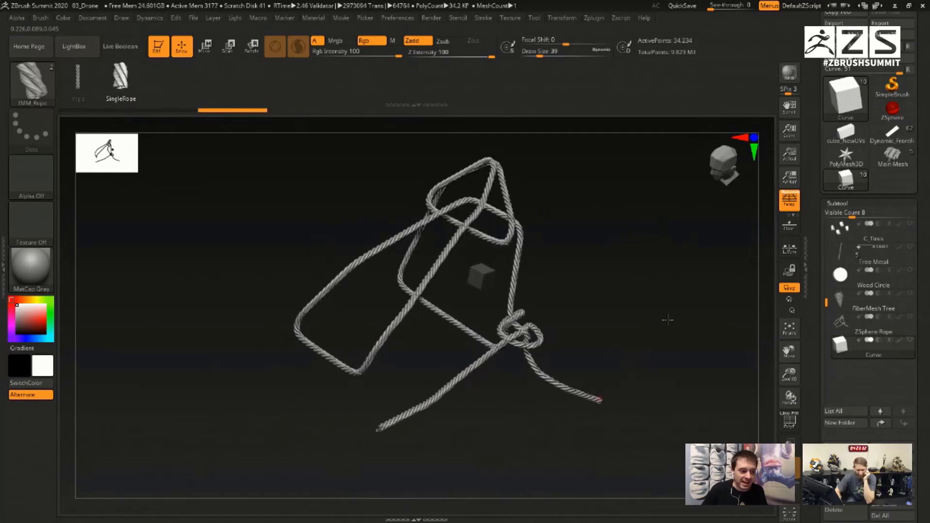
drag(656, 322, 717, 315)
Show the car and tree subtools again and leave the ZSphere Rope subtool hidden.
click(909, 317)
click(909, 294)
click(909, 271)
click(909, 247)
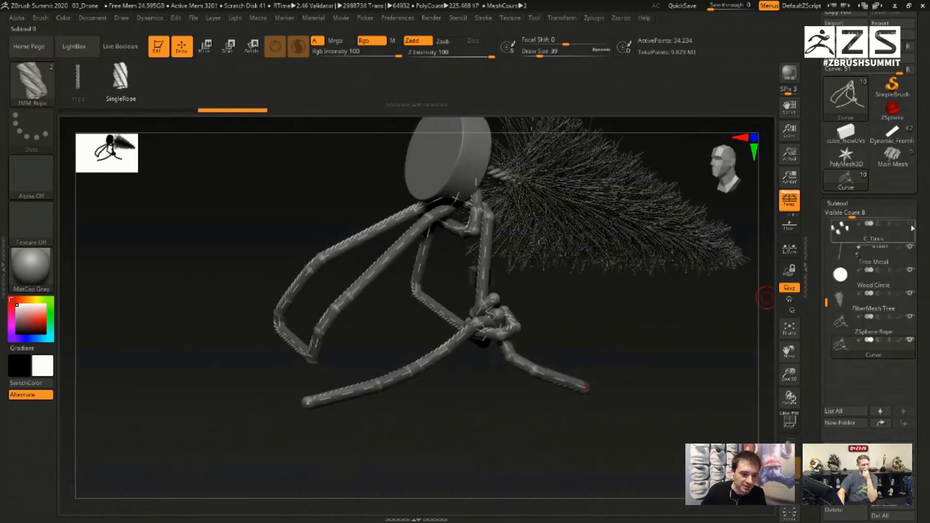
click(909, 224)
scroll(909, 233, up, 3)
click(909, 271)
click(910, 247)
click(910, 225)
scroll(887, 253, up, 2)
scroll(886, 261, down, 3)
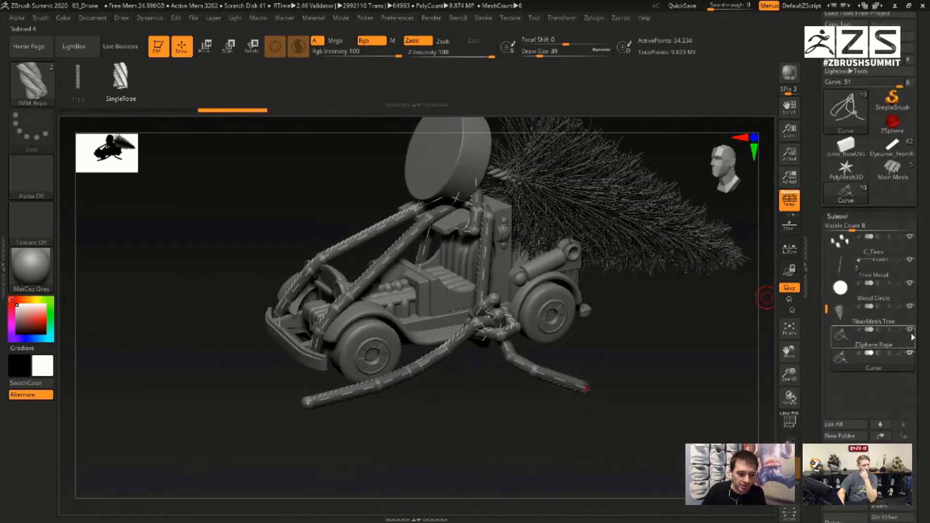
click(910, 330)
Reposition the two loose ends of the rope curve beside the car using a draw size of 64.
mouse_move(702, 368)
mouse_down()
mouse_move(694, 378)
mouse_move(706, 379)
mouse_move(690, 380)
mouse_up()
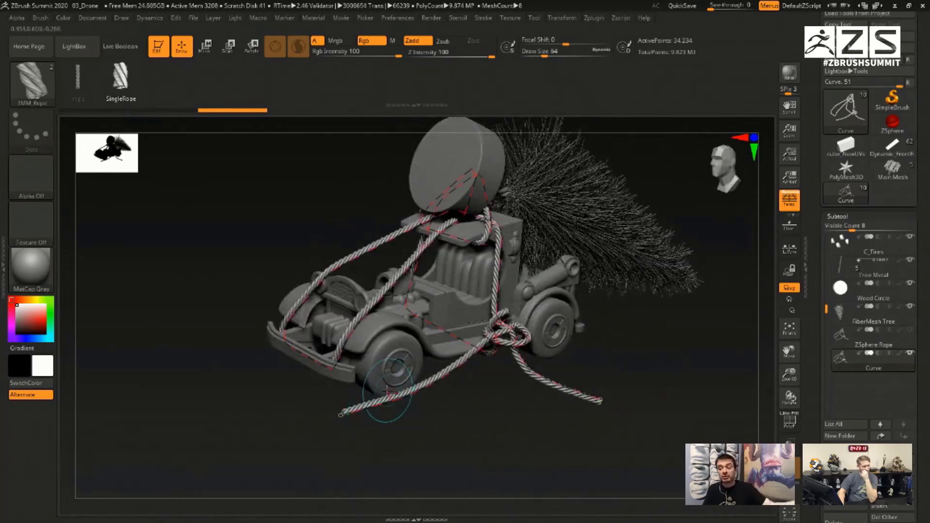
drag(343, 414, 313, 421)
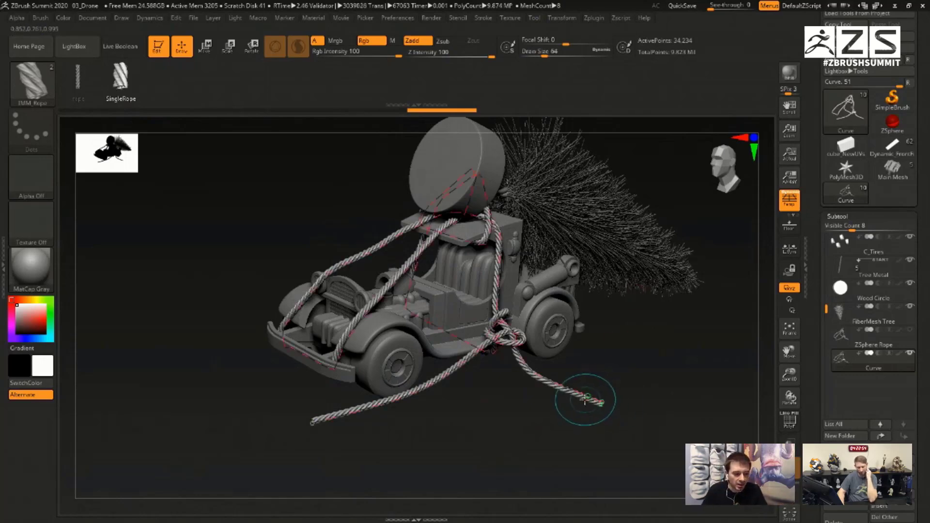
drag(583, 396, 632, 370)
drag(647, 406, 661, 407)
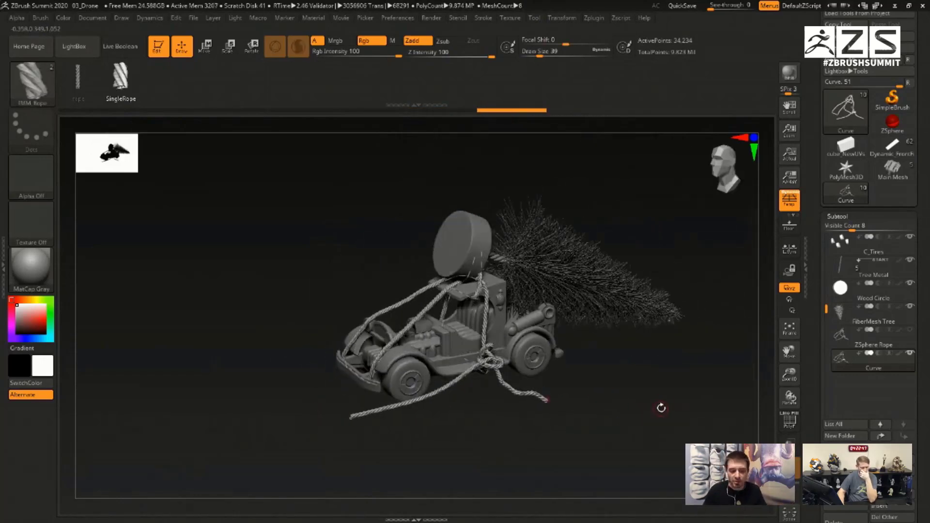
Switch to the 3Dconnexion website and review the SpaceMouse models from the Enterprise down to the Wireless and Compact.
click(563, 19)
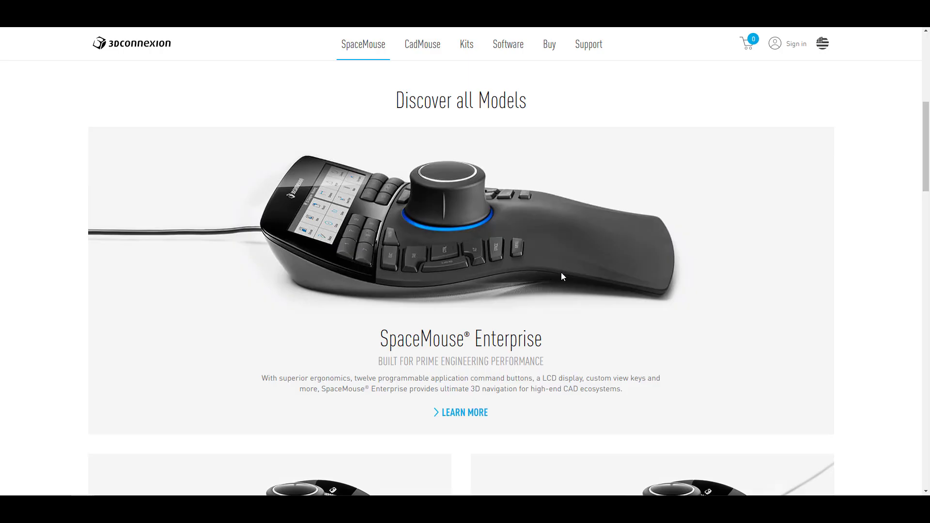
scroll(634, 286, down, 3)
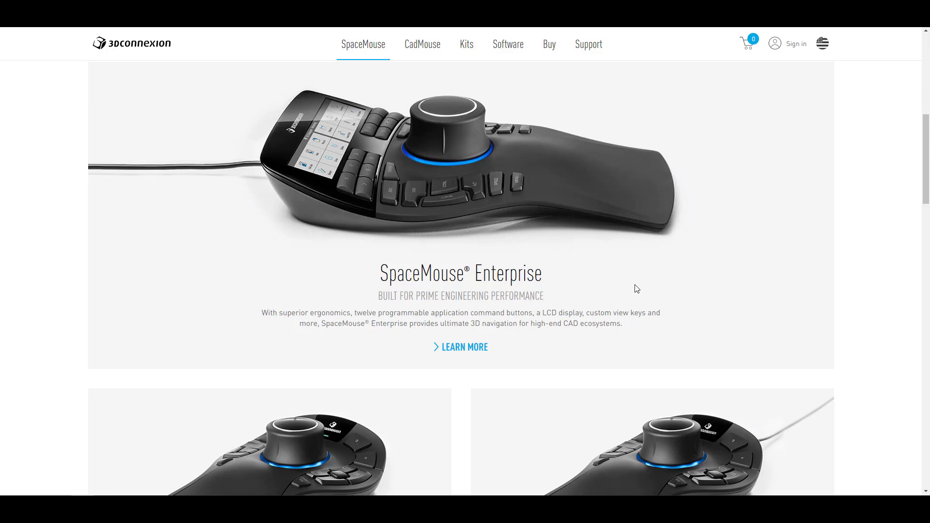
scroll(636, 291, up, 10)
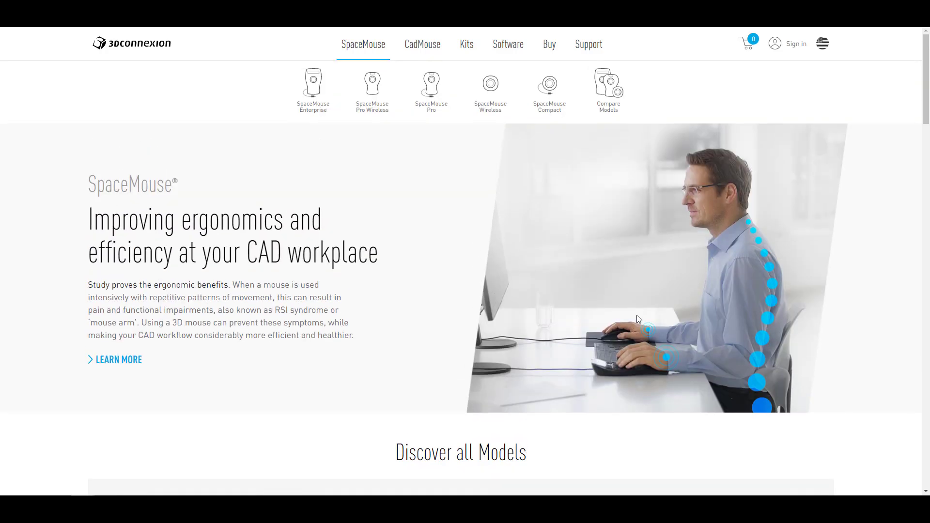
scroll(637, 315, down, 15)
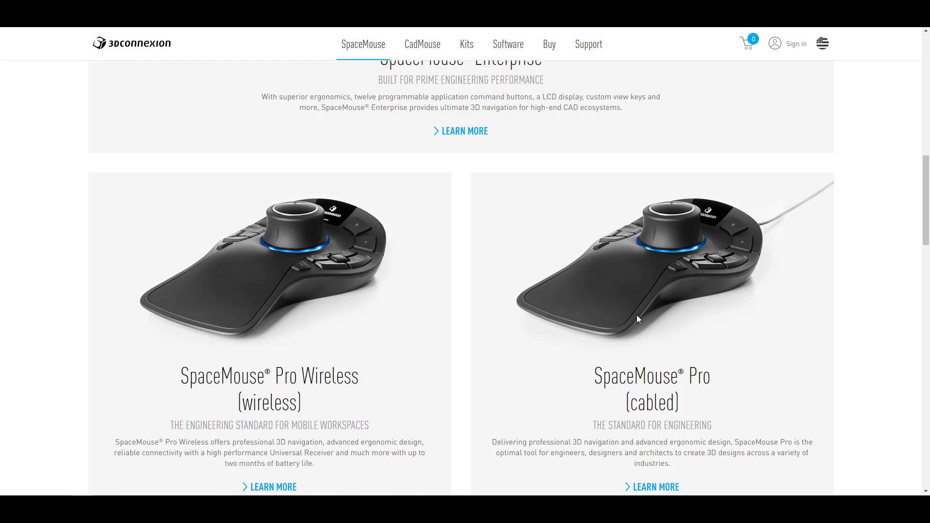
scroll(637, 314, down, 7)
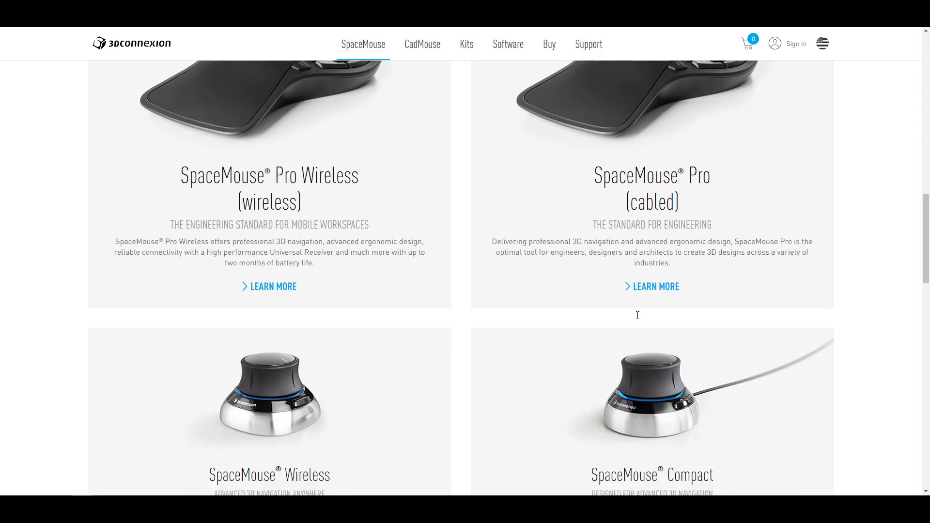
scroll(638, 316, down, 20)
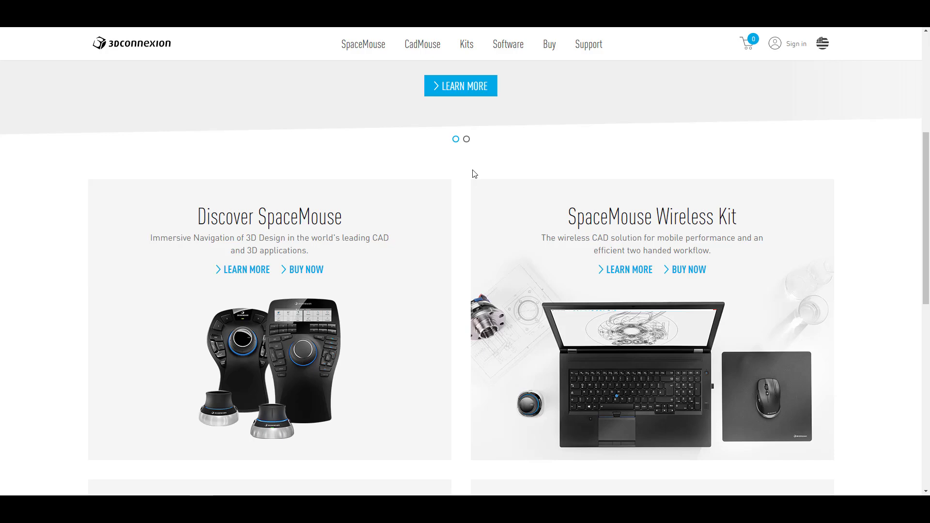
Open the SpaceMouse product page from the Discover SpaceMouse section of the 3Dconnexion home page.
scroll(339, 146, up, 2)
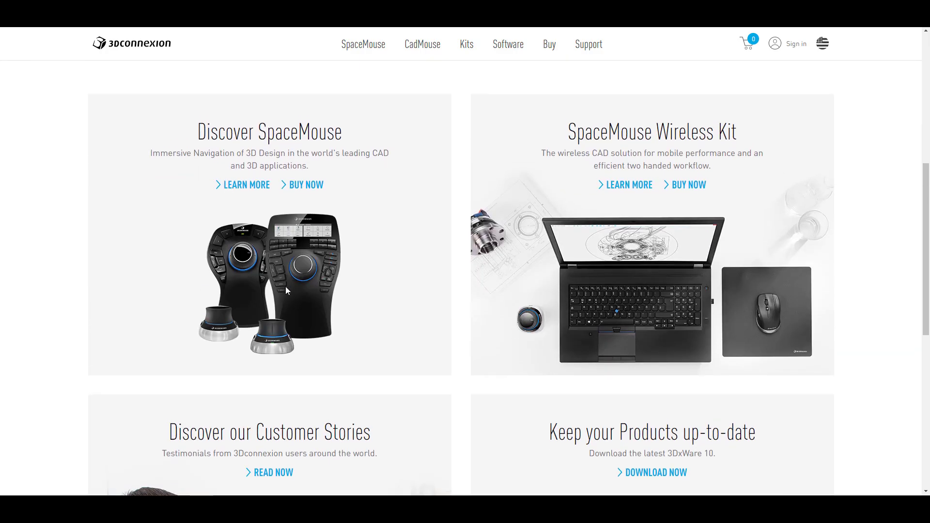
click(302, 191)
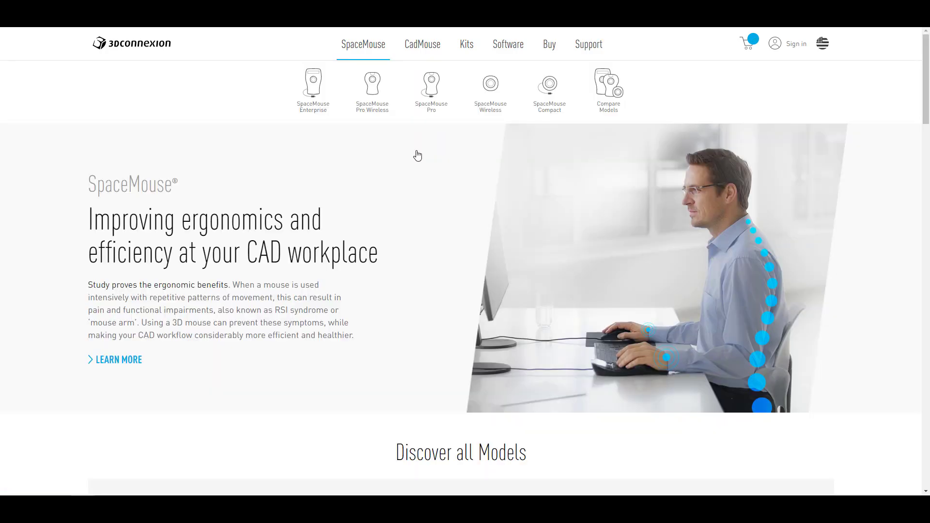
scroll(369, 232, down, 3)
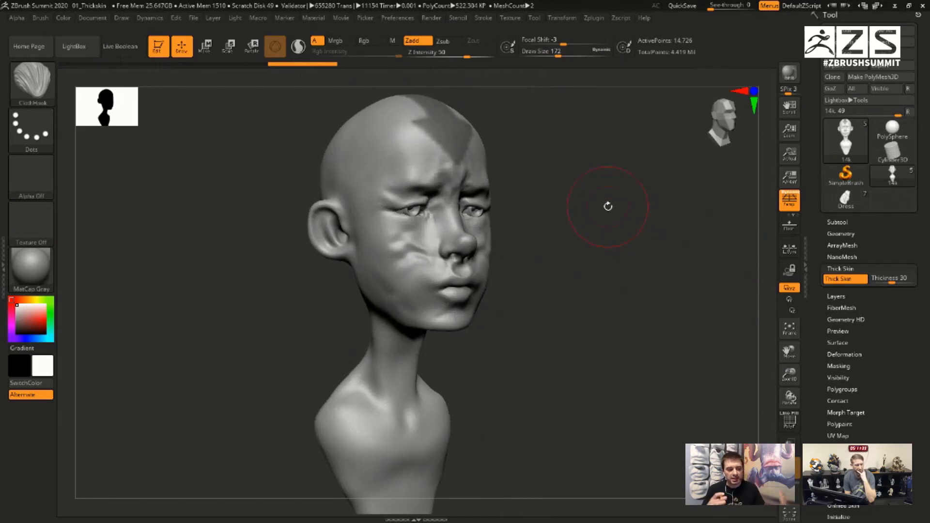
Undo the ClothHook strokes on the character's face and restore the sculpted folds on the forehead and cheek.
key(ctrl+z)
key(ctrl+z)
key(ctrl+z)
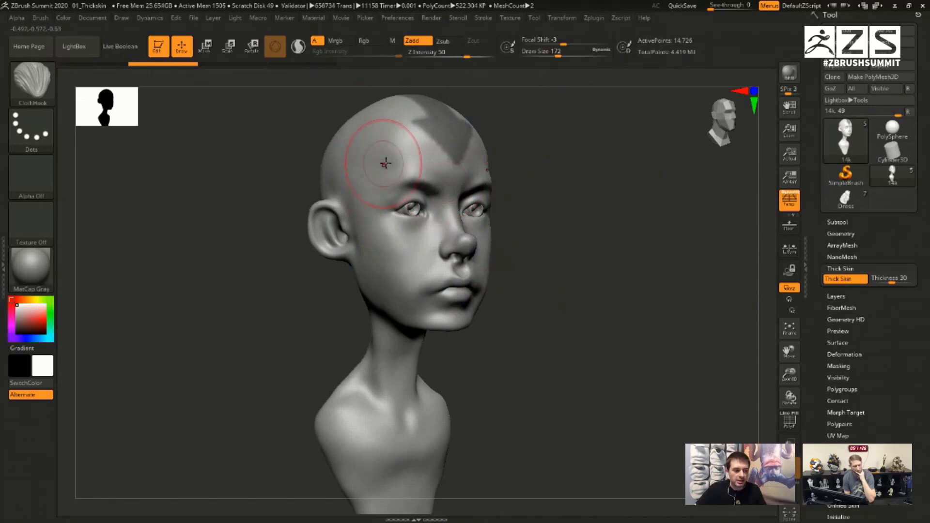
key(ctrl+shift+z)
key(ctrl+shift+z)
key(ctrl+shift+z)
key(ctrl+shift+z)
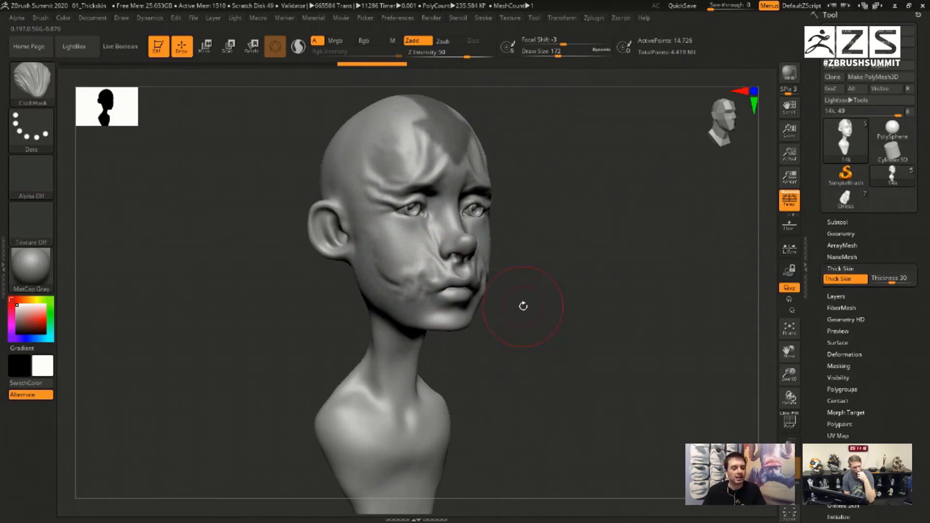
click(842, 224)
key(ctrl+z)
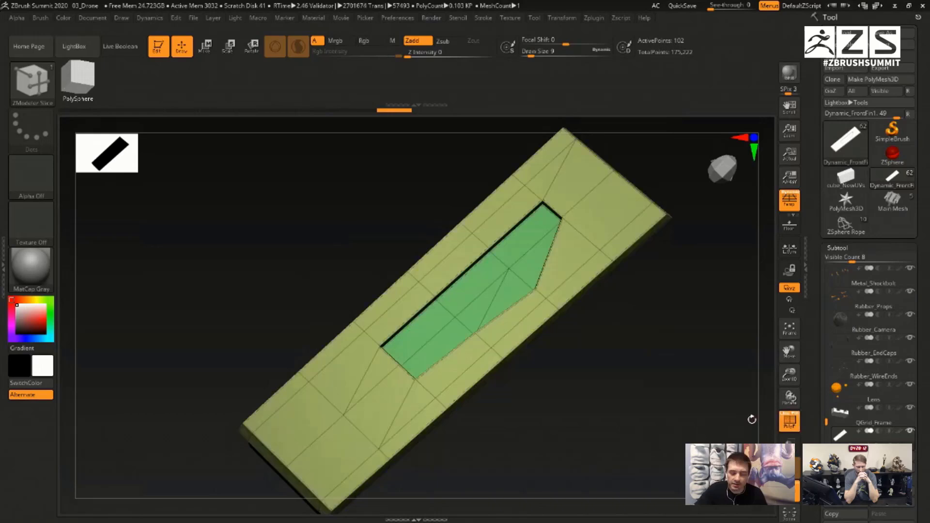
Switch to the ZBrush forum page and read the post on installing and using the CurvesHelper plugin.
drag(725, 406, 701, 385)
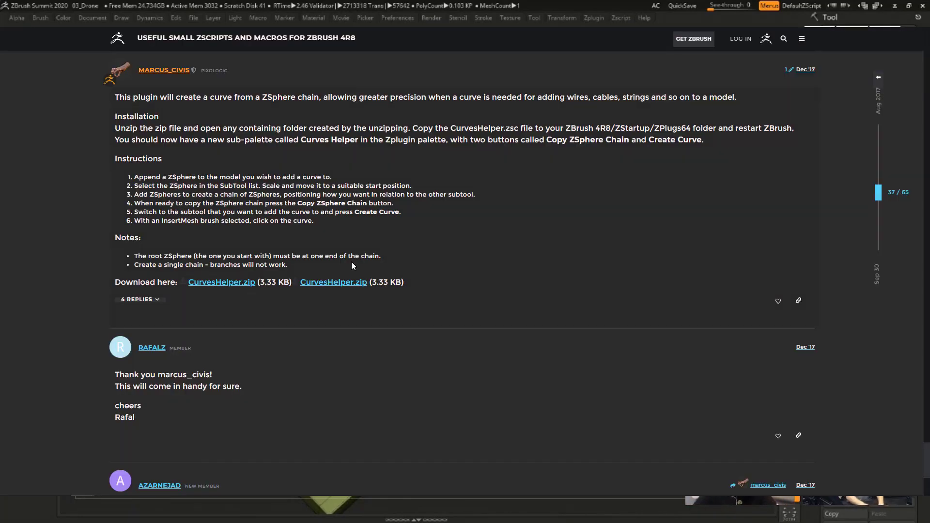
scroll(350, 267, up, 2)
scroll(350, 268, down, 2)
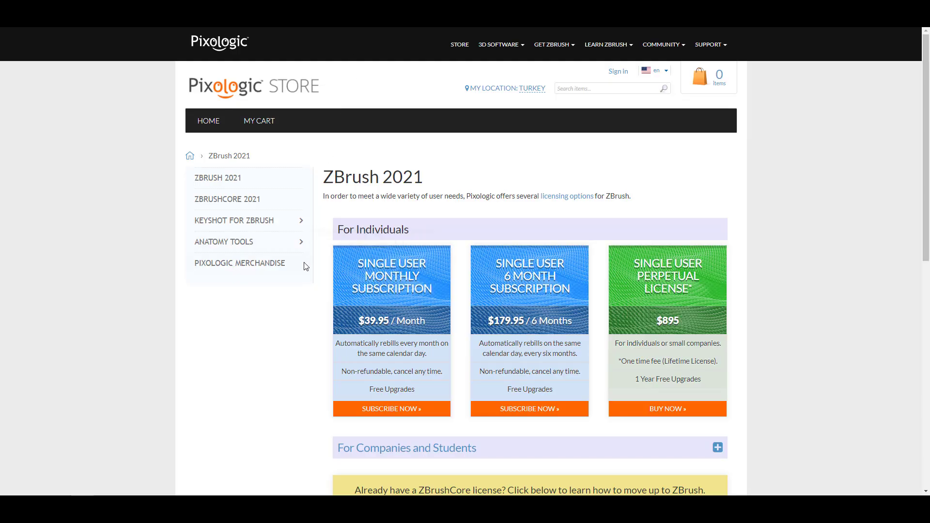
Examine the ZBrush 2021 subscription and perpetual license options for individuals in the Pixologic Store.
scroll(306, 267, down, 3)
scroll(304, 266, up, 3)
scroll(304, 267, down, 2)
scroll(303, 267, up, 2)
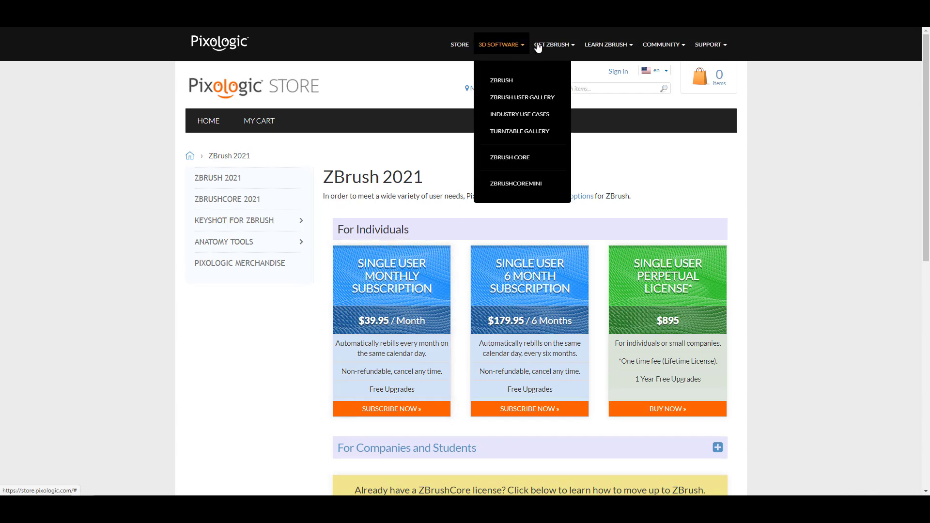
Open the ZBrush 2020 trial page on the Pixologic website and review the trial terms and options.
mouse_move(552, 45)
click(566, 100)
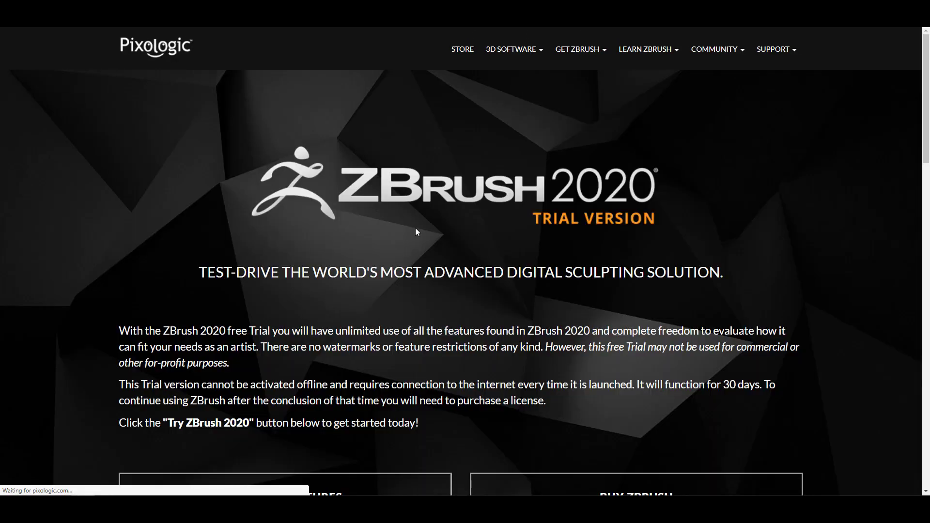
scroll(415, 231, down, 3)
drag(168, 211, 243, 211)
scroll(516, 334, up, 1)
scroll(516, 334, down, 7)
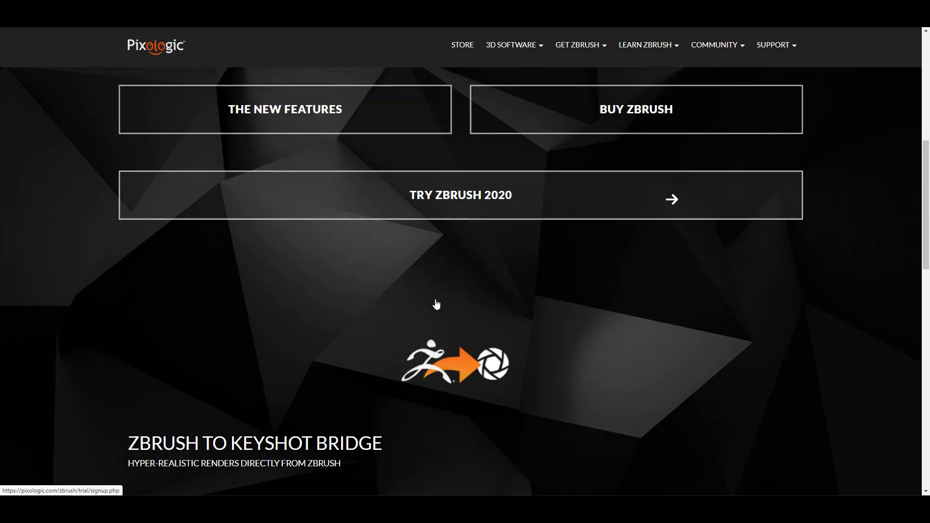
Review the ZBrush to KeyShot Bridge section of the trial page.
scroll(372, 331, down, 4)
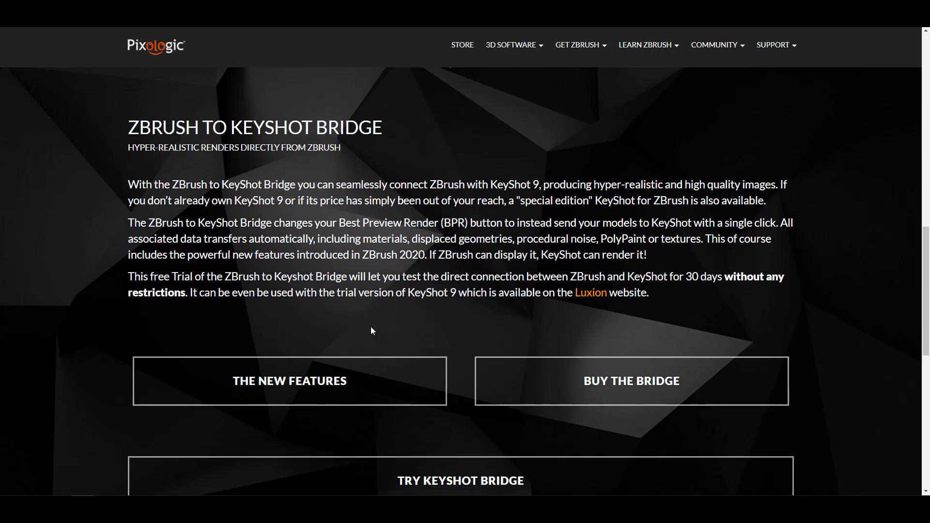
scroll(431, 315, down, 7)
scroll(431, 315, up, 18)
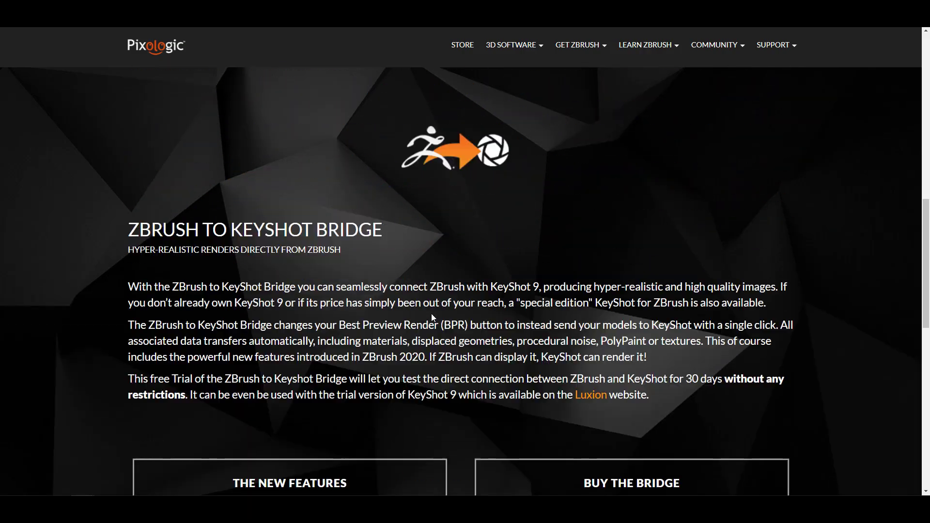
scroll(432, 318, up, 4)
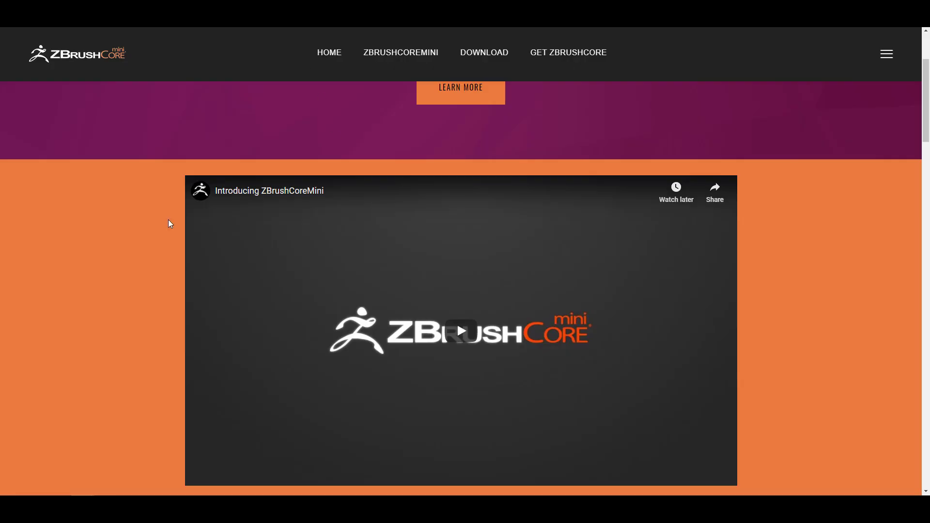
Look through the ZBrushCoreMini home page, including its features, free download section and system requirements.
scroll(155, 227, down, 11)
scroll(155, 229, down, 9)
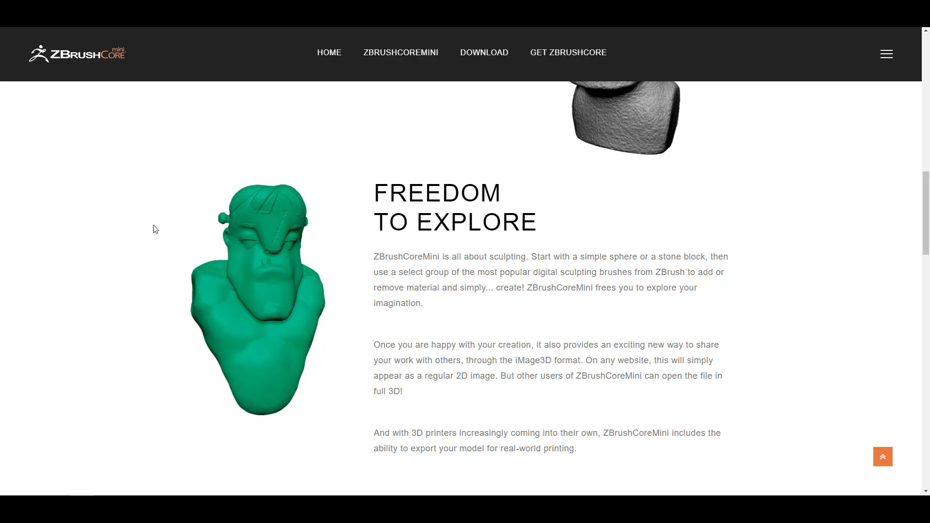
scroll(155, 230, up, 1)
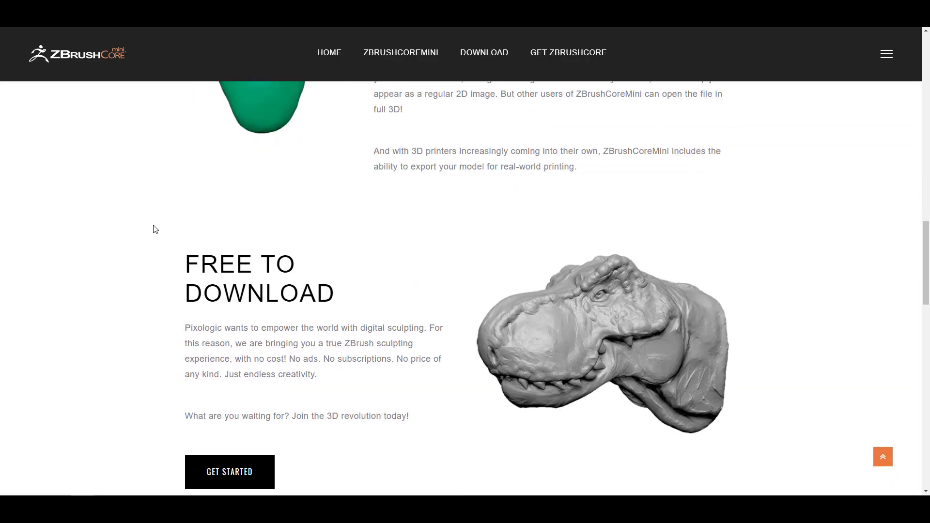
scroll(155, 229, down, 12)
scroll(155, 229, down, 5)
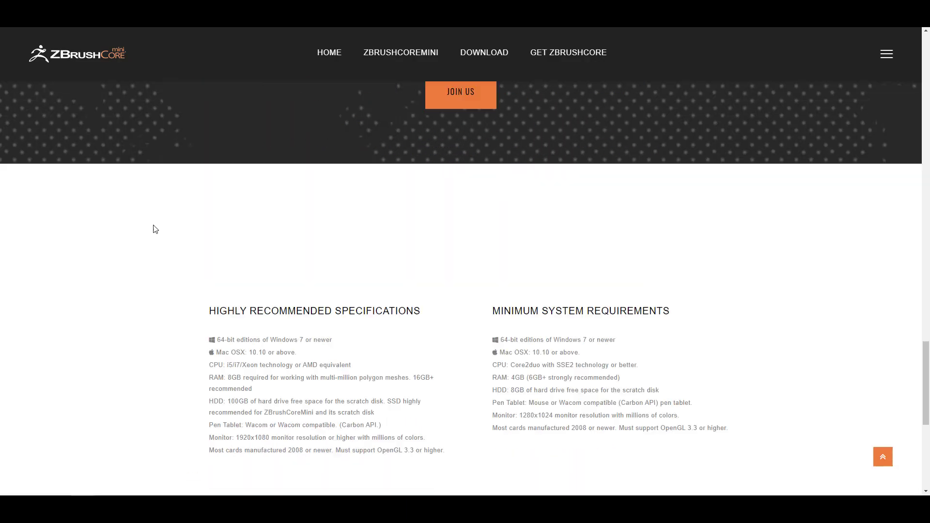
scroll(155, 229, up, 20)
scroll(155, 229, up, 8)
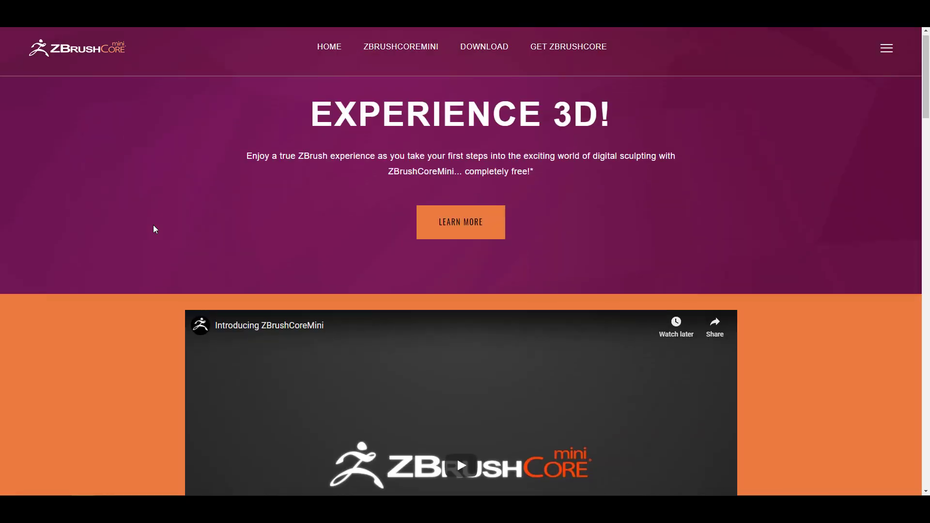
Open the ZBrushCoreMini download page and review how to get it and its system specifications.
click(483, 53)
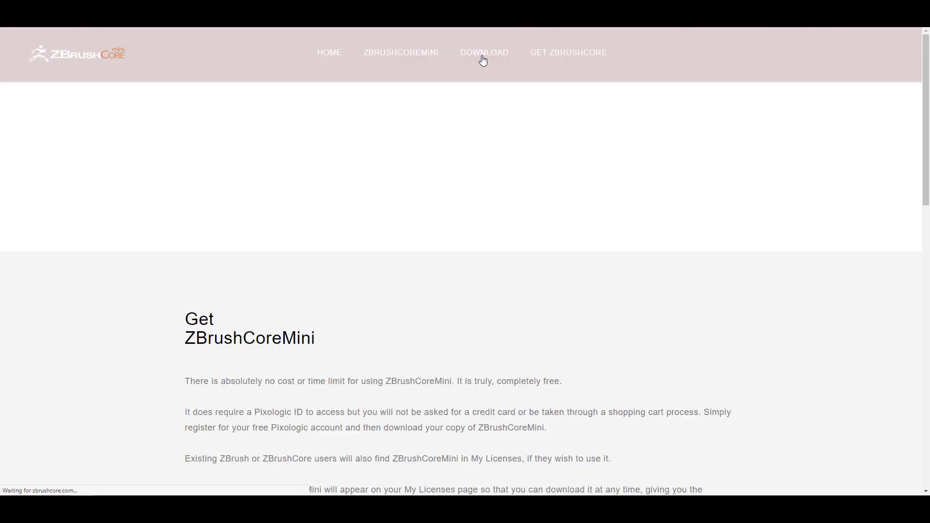
scroll(403, 234, down, 3)
scroll(403, 236, up, 3)
scroll(403, 237, down, 7)
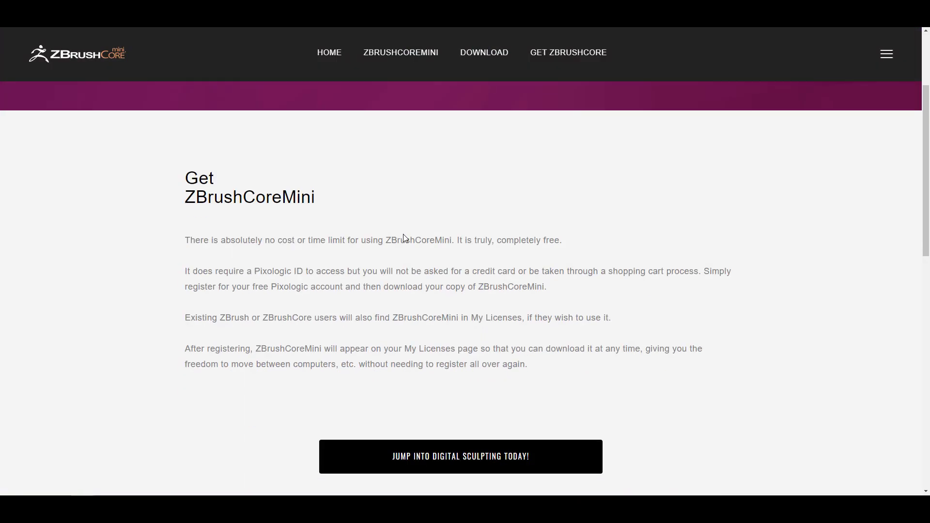
scroll(395, 256, down, 2)
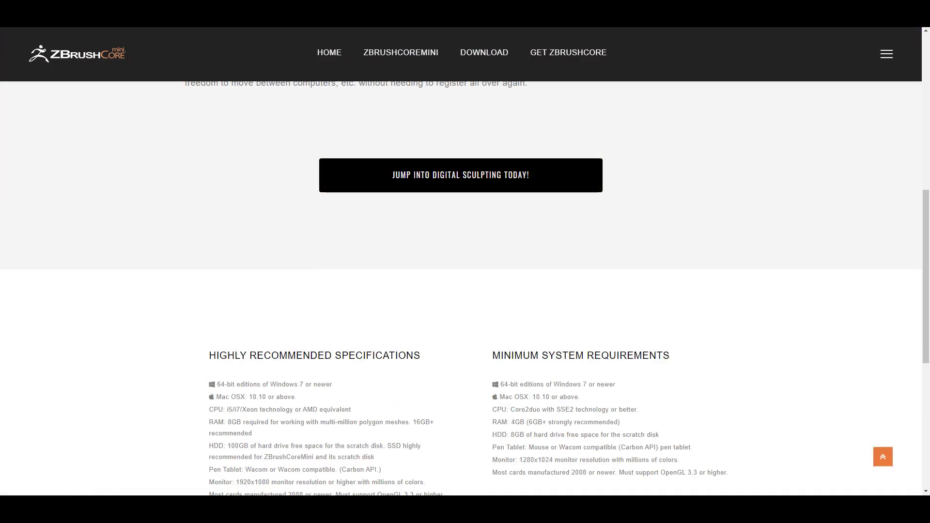